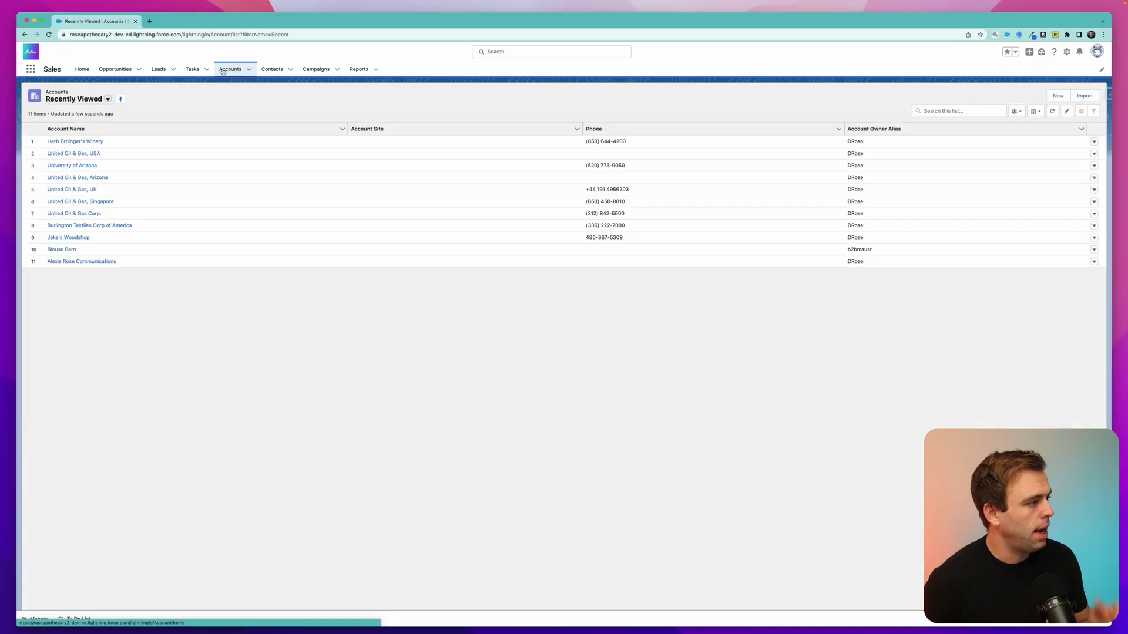
Step: Open the Herb Ertlinger's Winery account from the Recently Viewed accounts list
{"action": "left_click", "coordinate": [76, 141]}
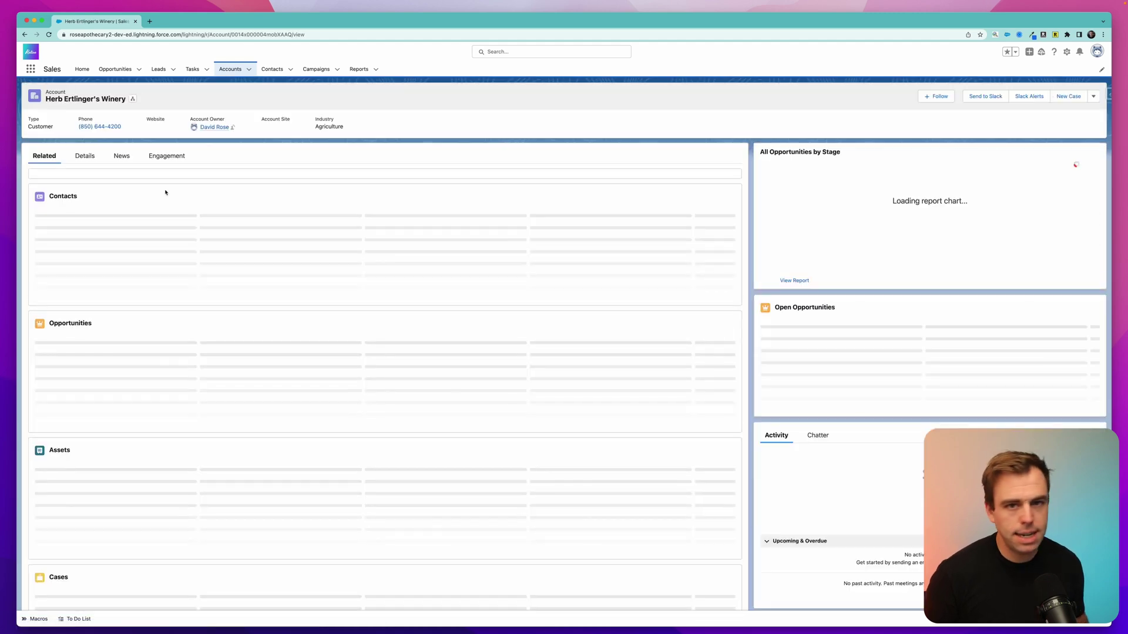
Step: Show the account's Details tab and bring its Topics section, listing Vip, into view
{"action": "scroll", "coordinate": [212, 437], "scroll_direction": "down", "scroll_amount": 5}
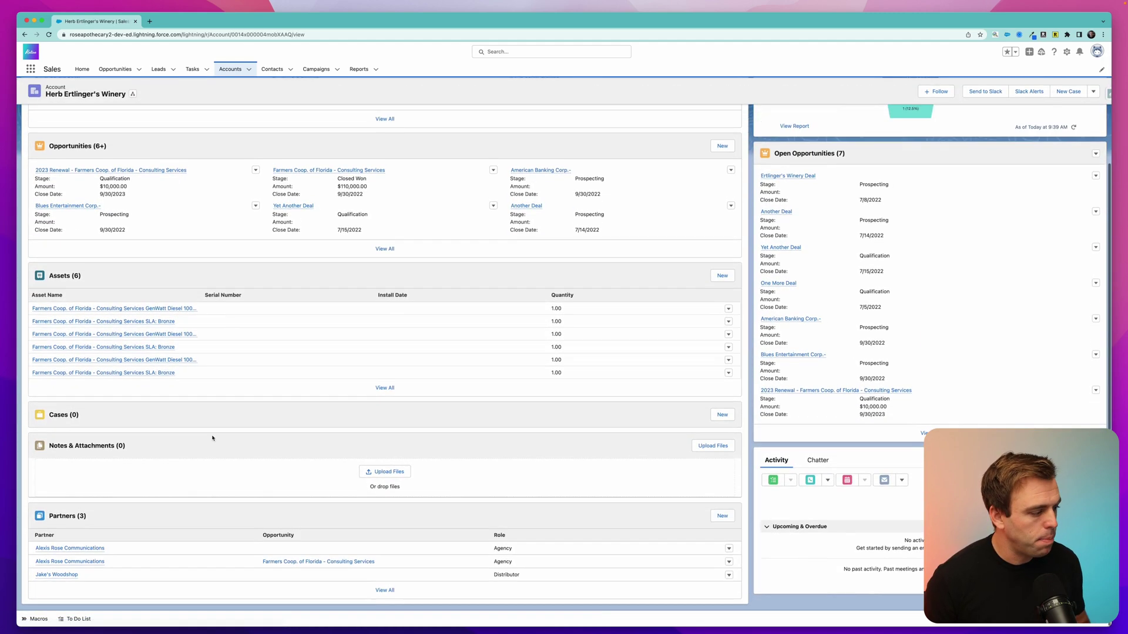
{"action": "scroll", "coordinate": [348, 372], "scroll_direction": "up", "scroll_amount": 3}
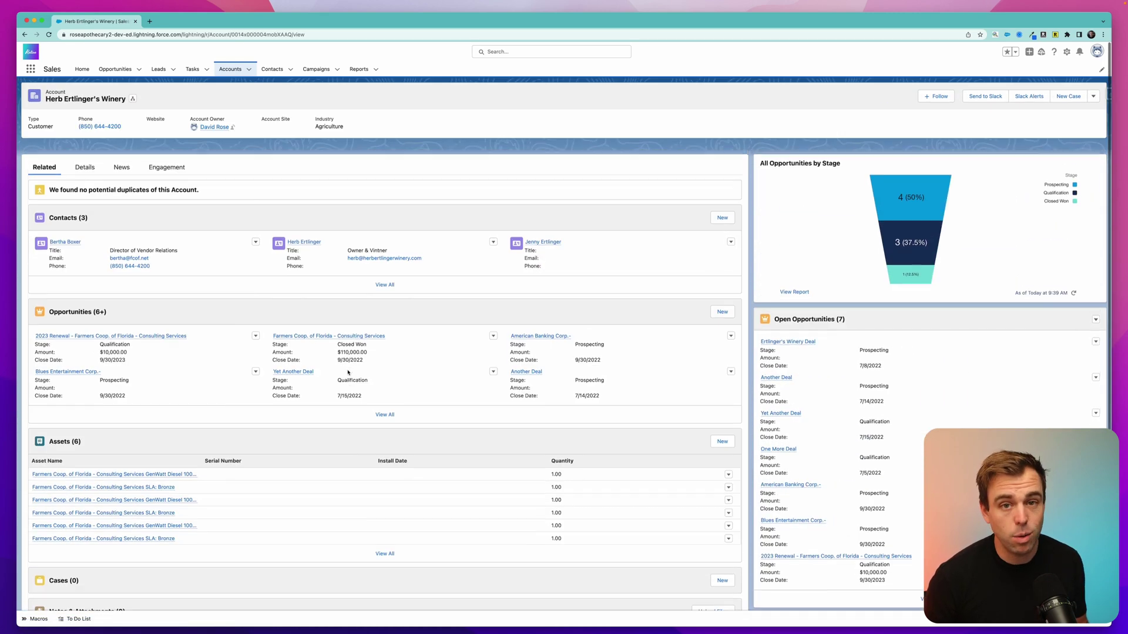
{"action": "scroll", "coordinate": [348, 372], "scroll_direction": "down", "scroll_amount": 1}
{"action": "left_click", "coordinate": [84, 156]}
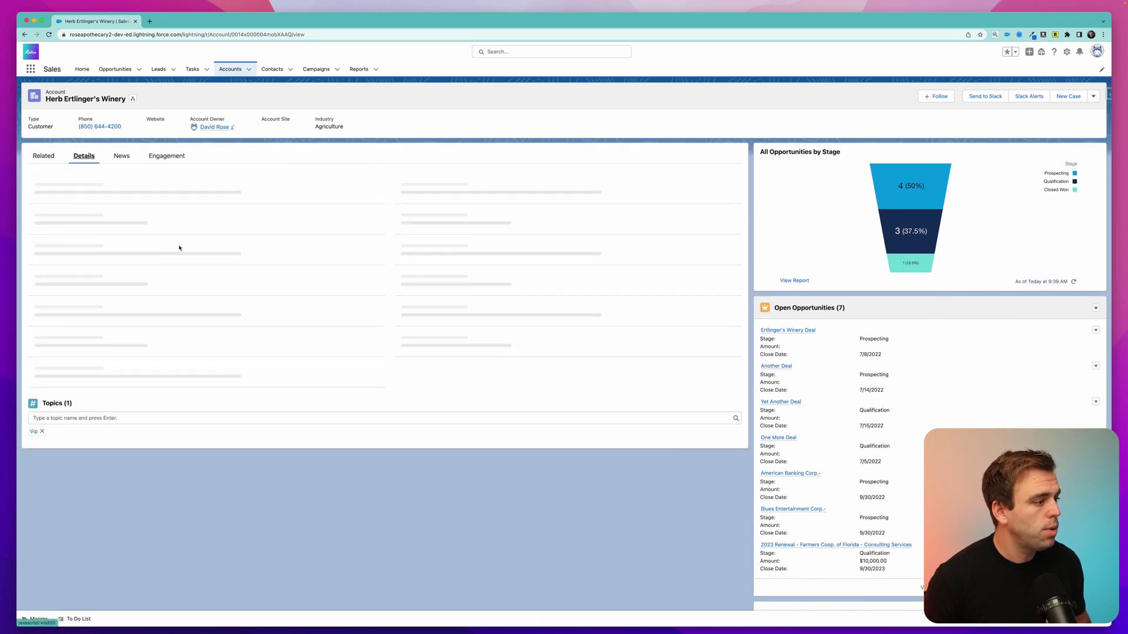
{"action": "scroll", "coordinate": [353, 405], "scroll_direction": "down", "scroll_amount": 3}
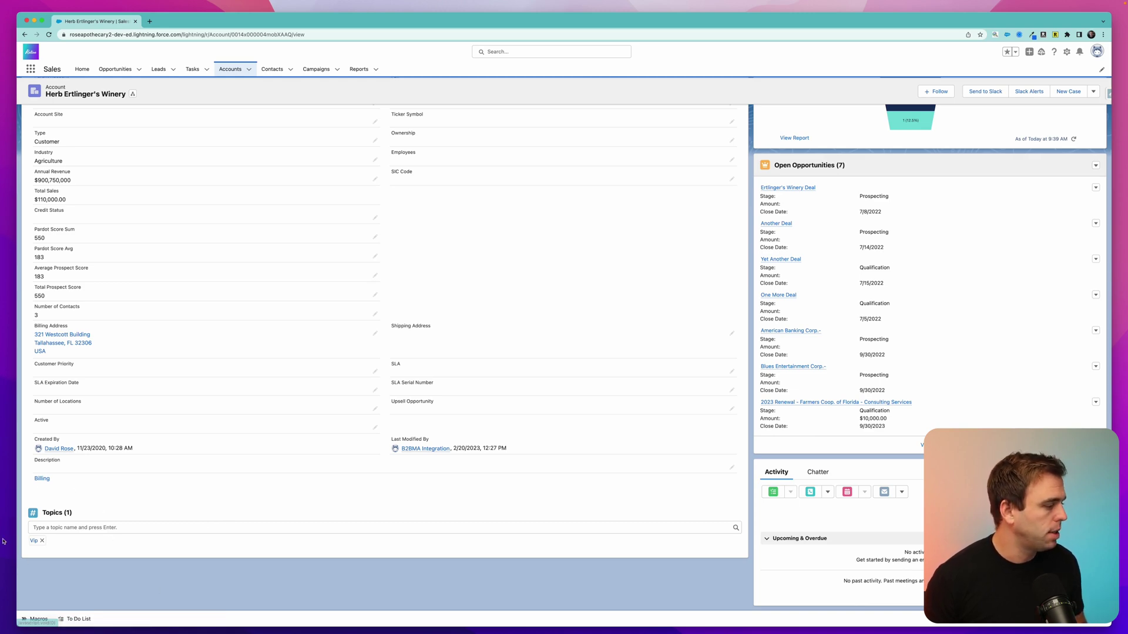
{"action": "scroll", "coordinate": [47, 532], "scroll_direction": "up", "scroll_amount": 3}
{"action": "scroll", "coordinate": [53, 555], "scroll_direction": "left", "scroll_amount": 2}
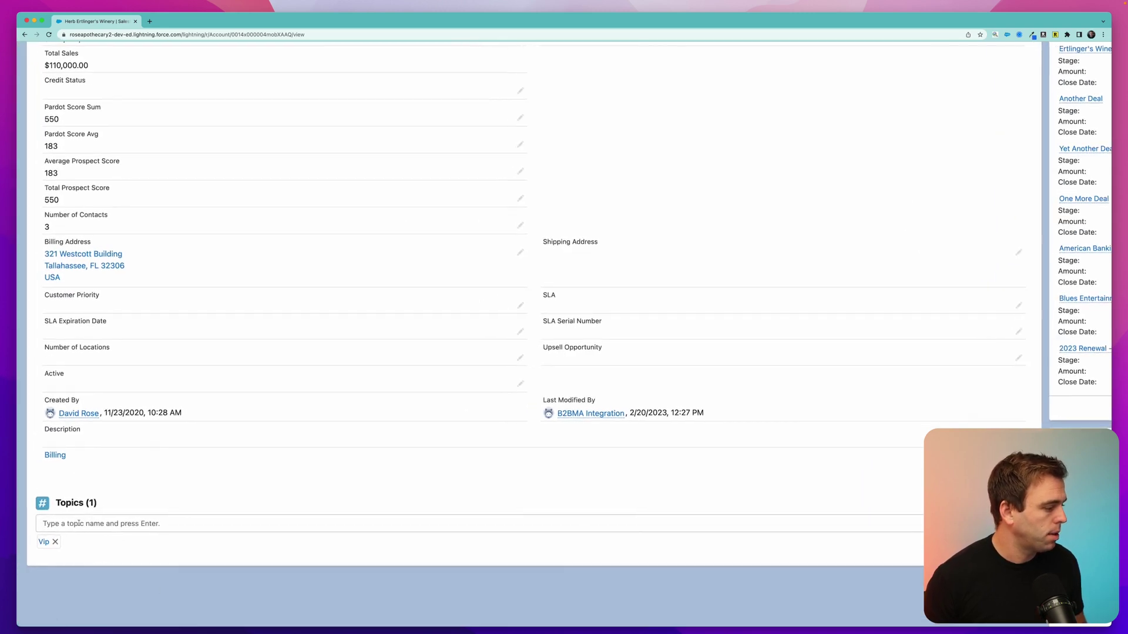
{"action": "scroll", "coordinate": [154, 522], "scroll_direction": "down", "scroll_amount": 3}
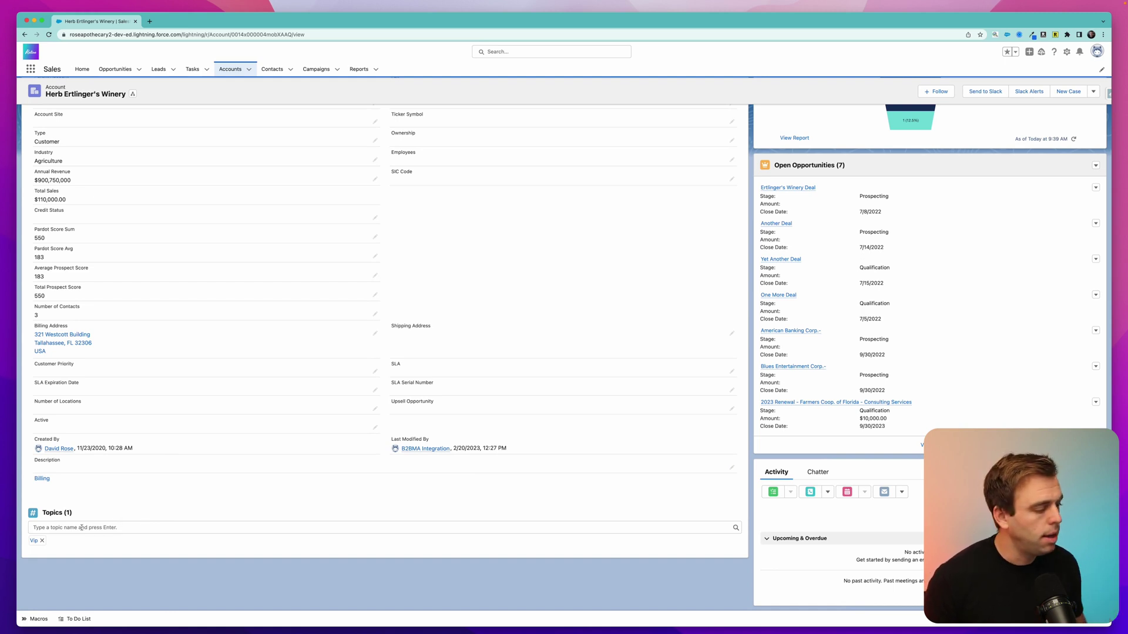
Step: Tag the Herb Ertlinger's Winery account with a new Testimonial topic
{"action": "left_click", "coordinate": [81, 528]}
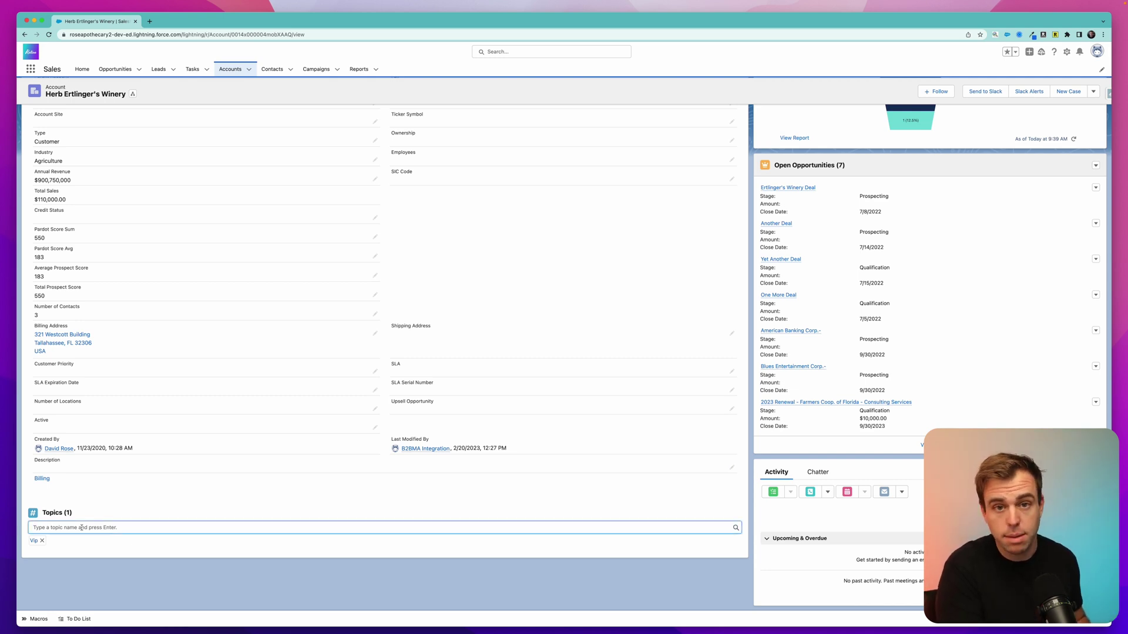
{"action": "type", "text": "Test"}
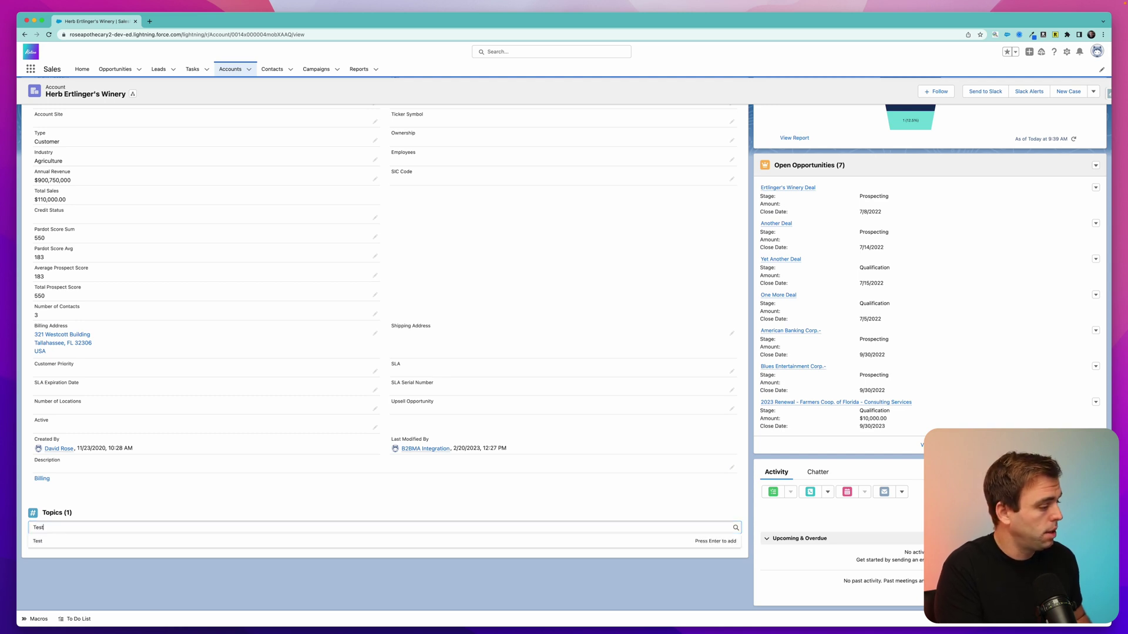
{"action": "type", "text": "imonial"}
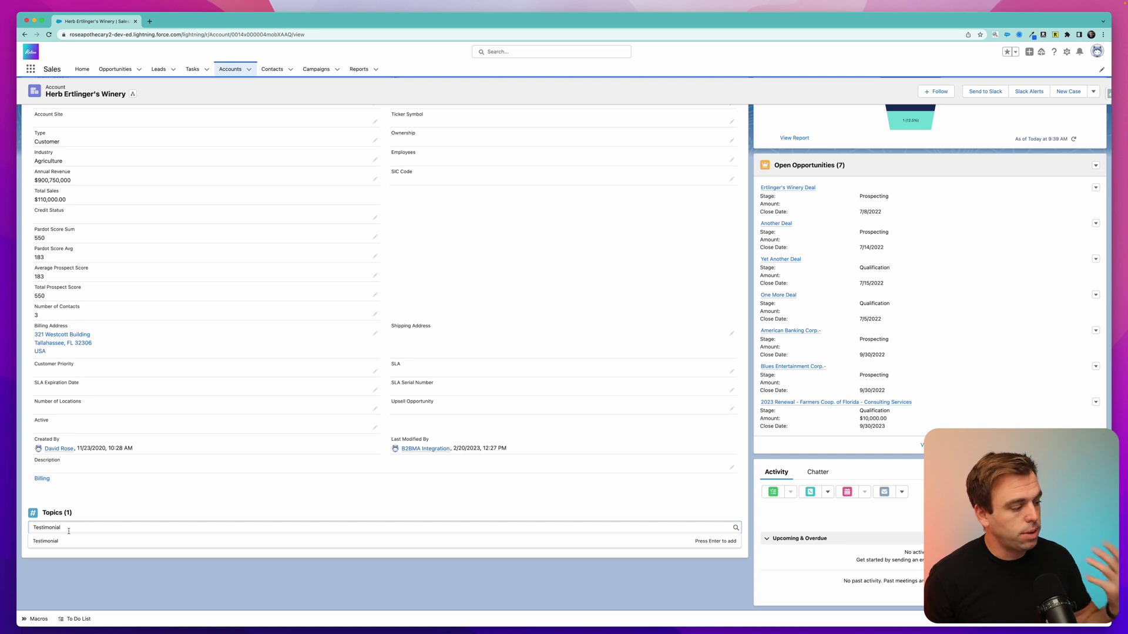
{"action": "left_click", "coordinate": [636, 541]}
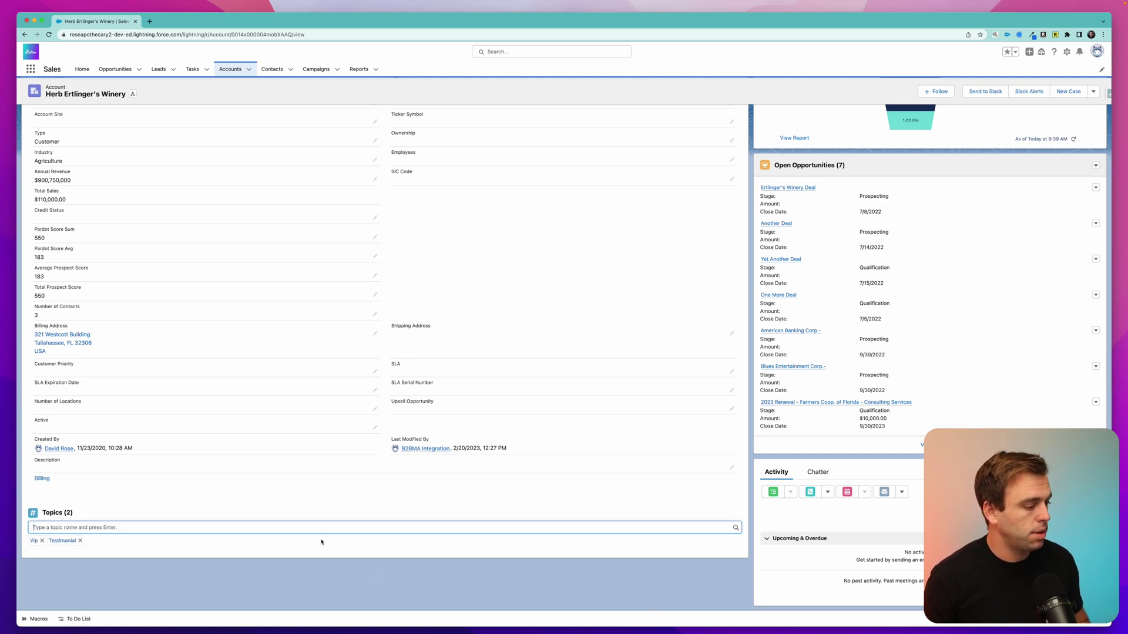
Step: View the Testimonial topic's related records, then return to the account and open the Vip topic page
{"action": "left_click", "coordinate": [66, 541]}
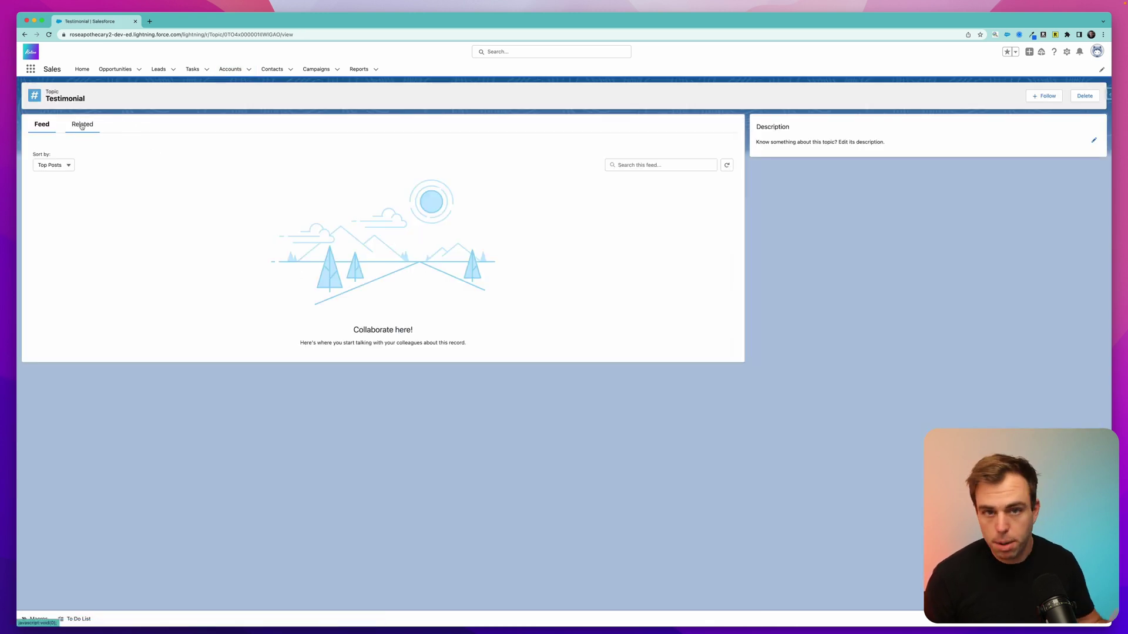
{"action": "left_click", "coordinate": [82, 125]}
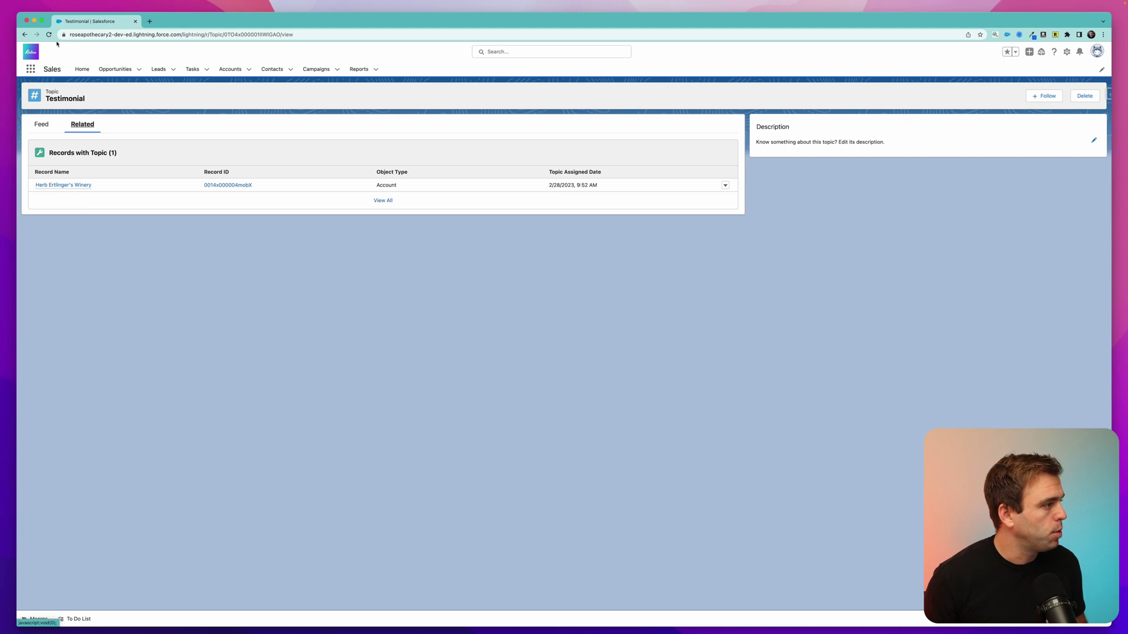
{"action": "left_click", "coordinate": [24, 35]}
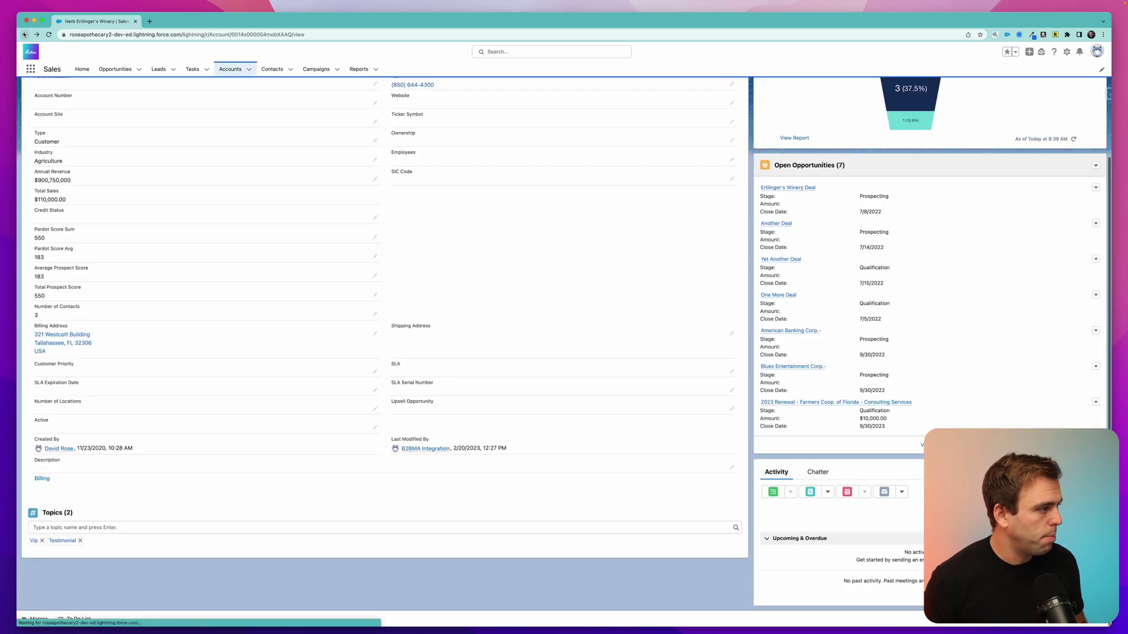
{"action": "left_click", "coordinate": [33, 540]}
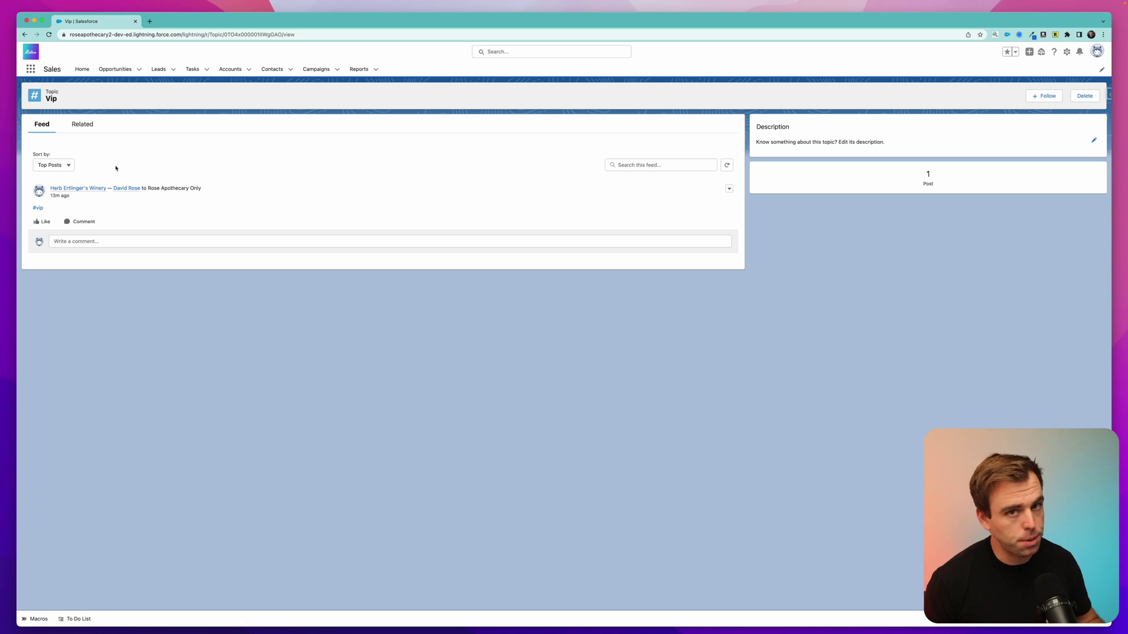
Step: Show the Vip topic's related records, listing the Herb Ertlinger's Winery account
{"action": "left_click", "coordinate": [83, 124]}
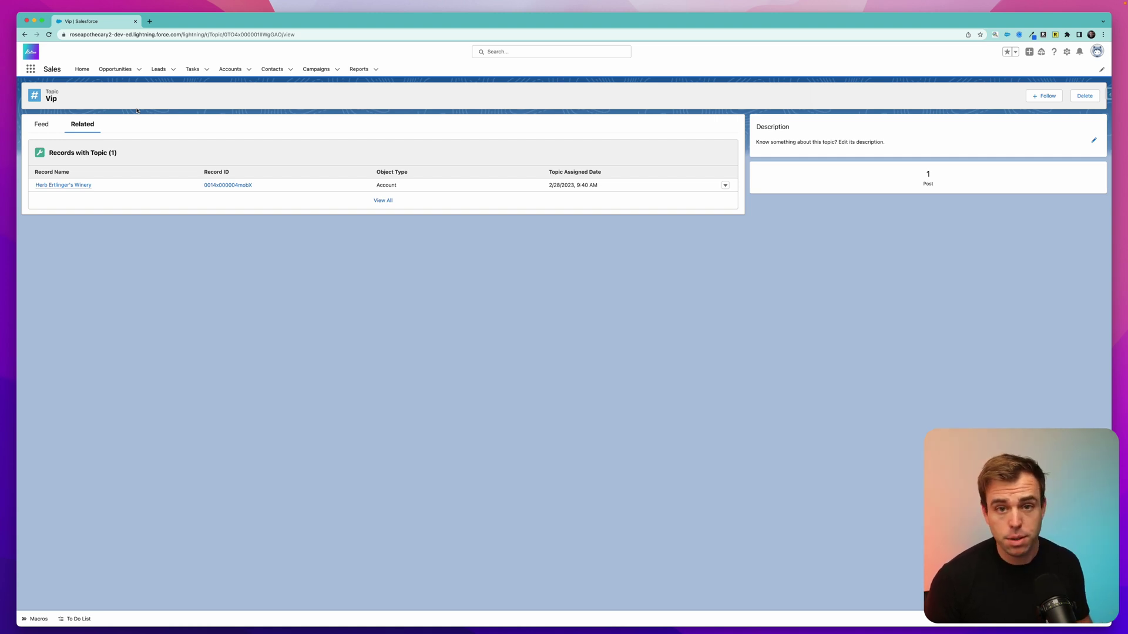
Step: From the 2024 Renewal opportunity, add a Topics component below Activity on its record page
{"action": "left_click", "coordinate": [137, 69]}
{"action": "left_click", "coordinate": [94, 142]}
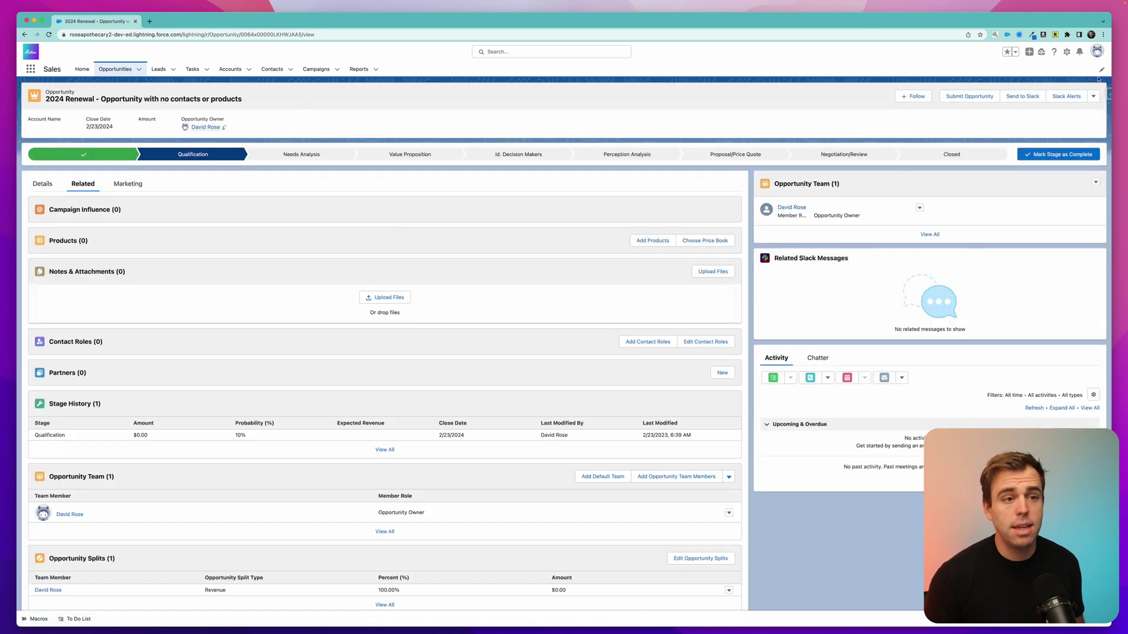
{"action": "left_click", "coordinate": [1067, 52]}
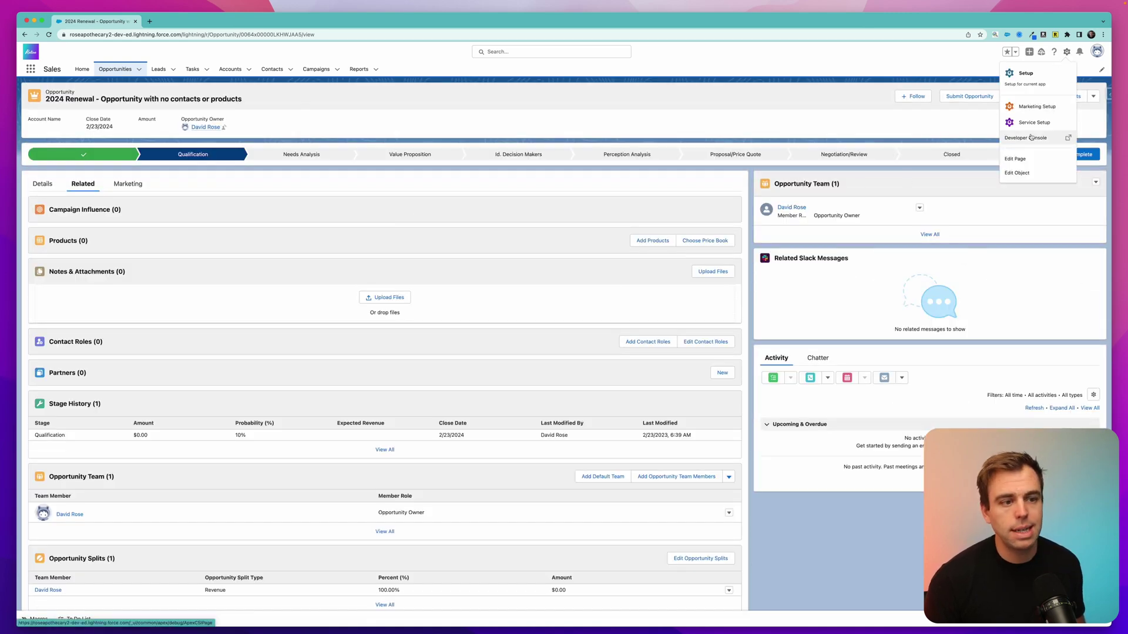
{"action": "left_click", "coordinate": [1016, 158]}
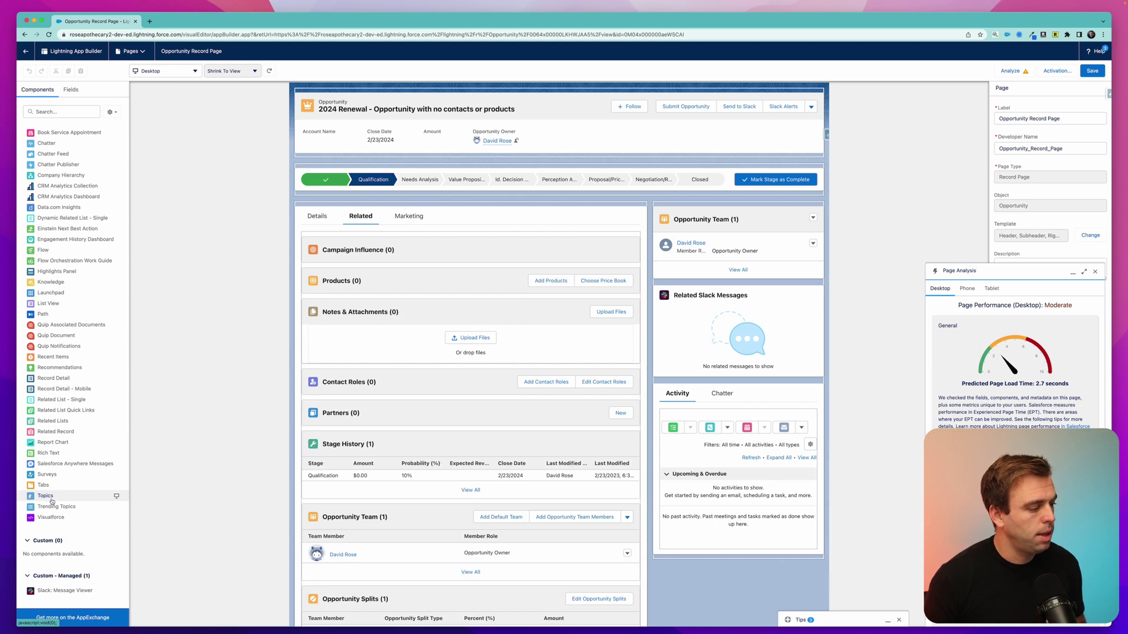
{"action": "left_click_drag", "start_coordinate": [48, 501], "coordinate": [694, 559]}
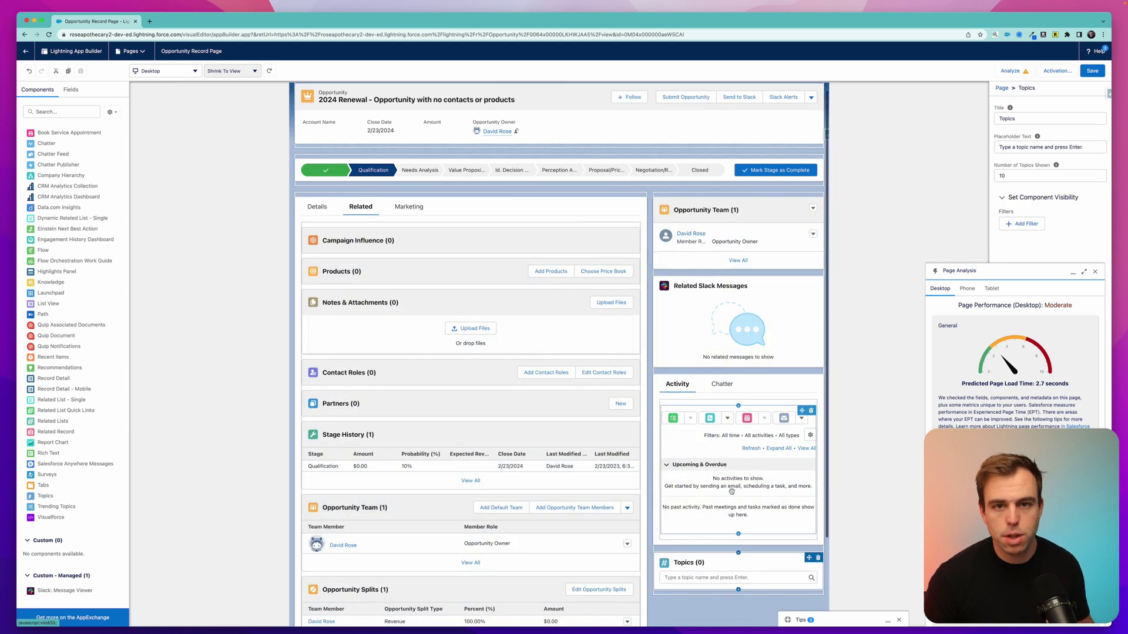
{"action": "scroll", "coordinate": [732, 491], "scroll_direction": "down", "scroll_amount": 2}
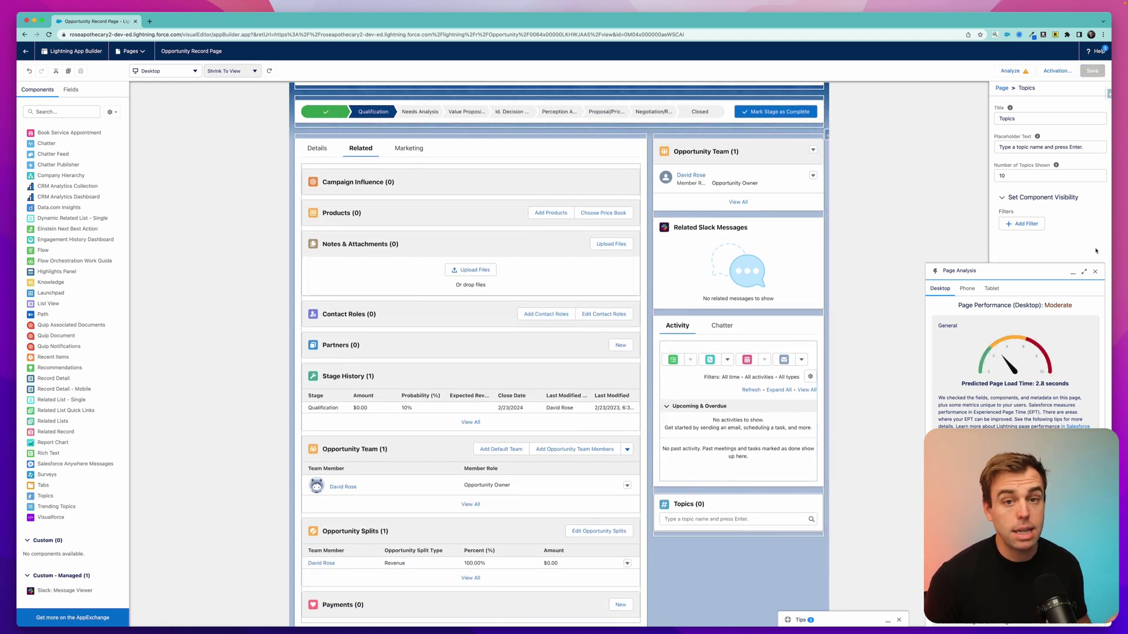
{"action": "key", "text": "super+bracketleft"}
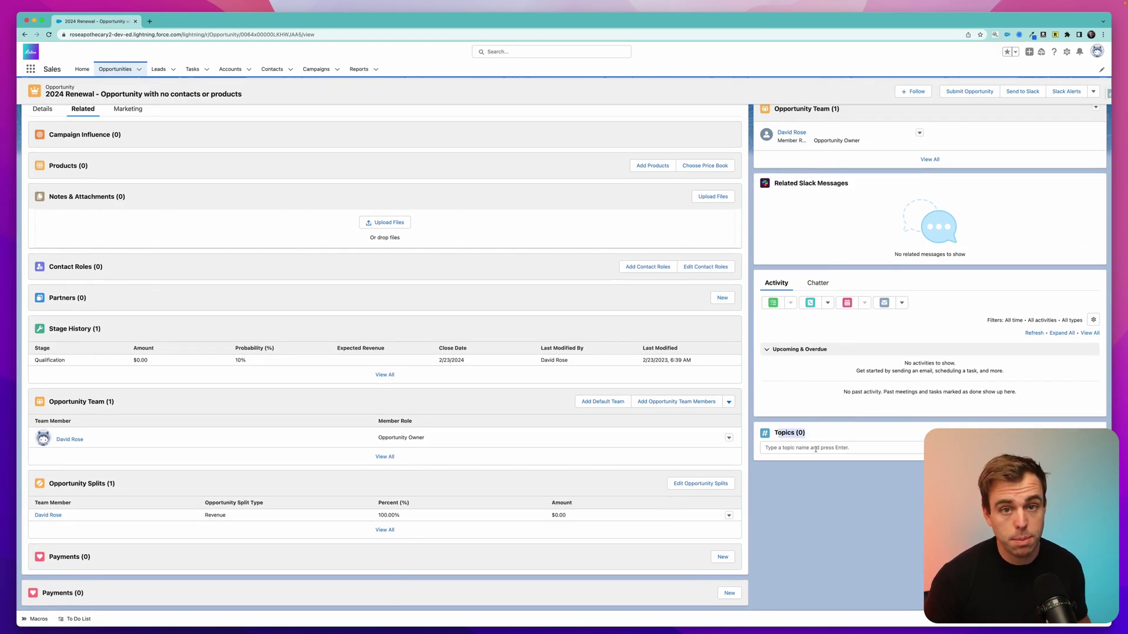
Step: Open Salesforce Setup in a new tab and go to the Flows list
{"action": "left_click", "coordinate": [813, 510]}
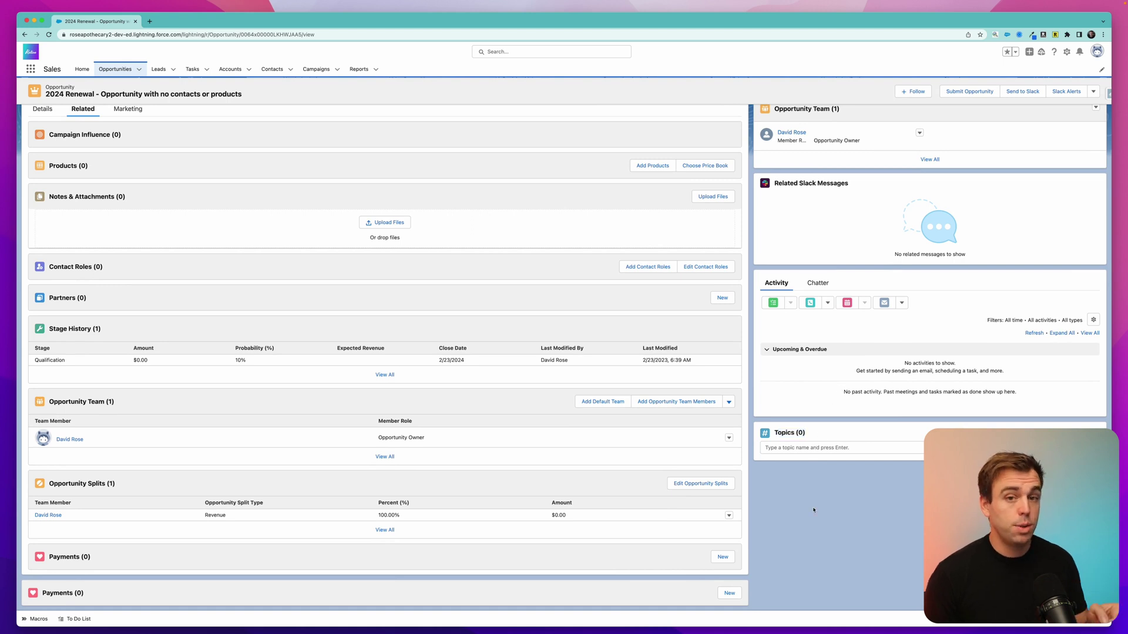
{"action": "left_click", "coordinate": [1066, 52]}
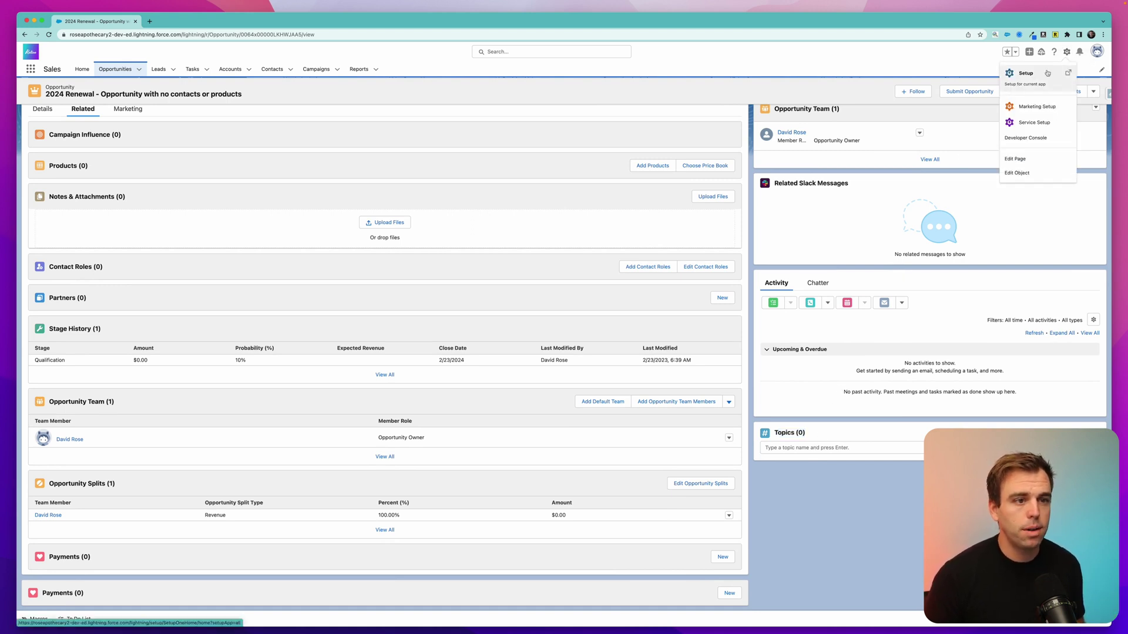
{"action": "left_click", "coordinate": [1025, 76]}
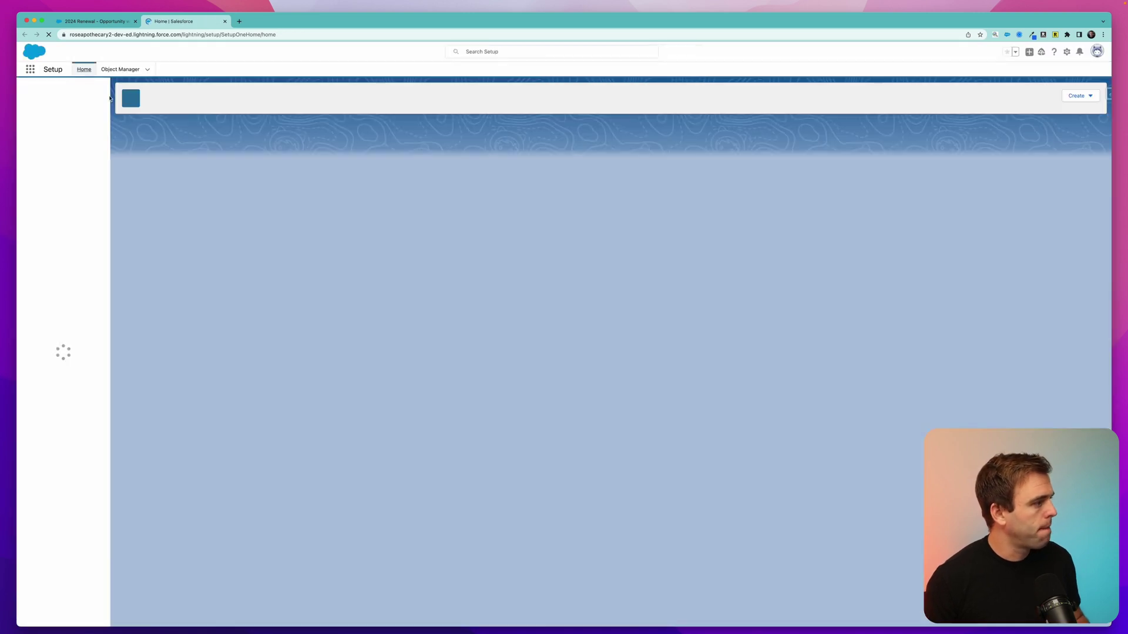
{"action": "left_click", "coordinate": [63, 94]}
{"action": "type", "text": "flow"}
{"action": "left_click", "coordinate": [45, 172]}
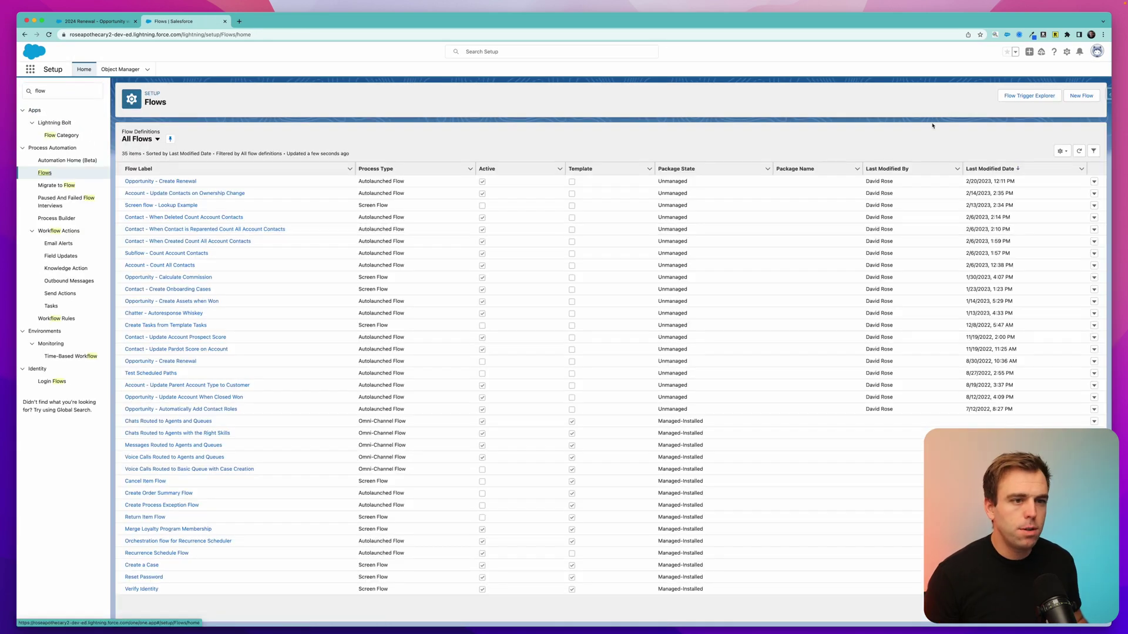
Step: Create a record-triggered flow on Opportunity that runs when a record is created or updated
{"action": "left_click", "coordinate": [1096, 98]}
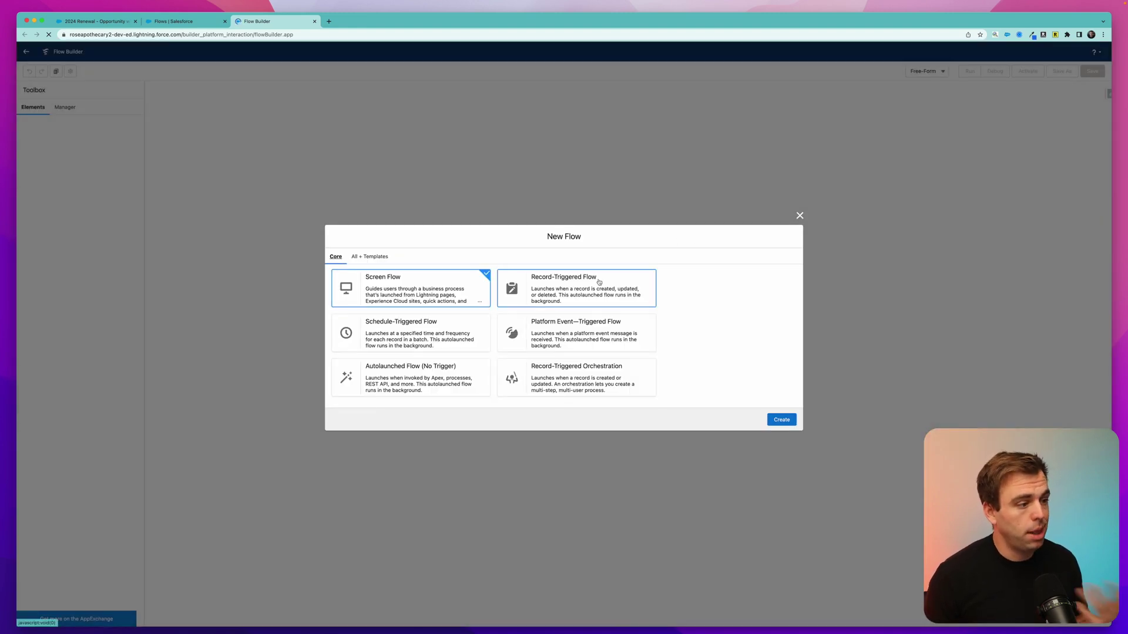
{"action": "left_click", "coordinate": [599, 282]}
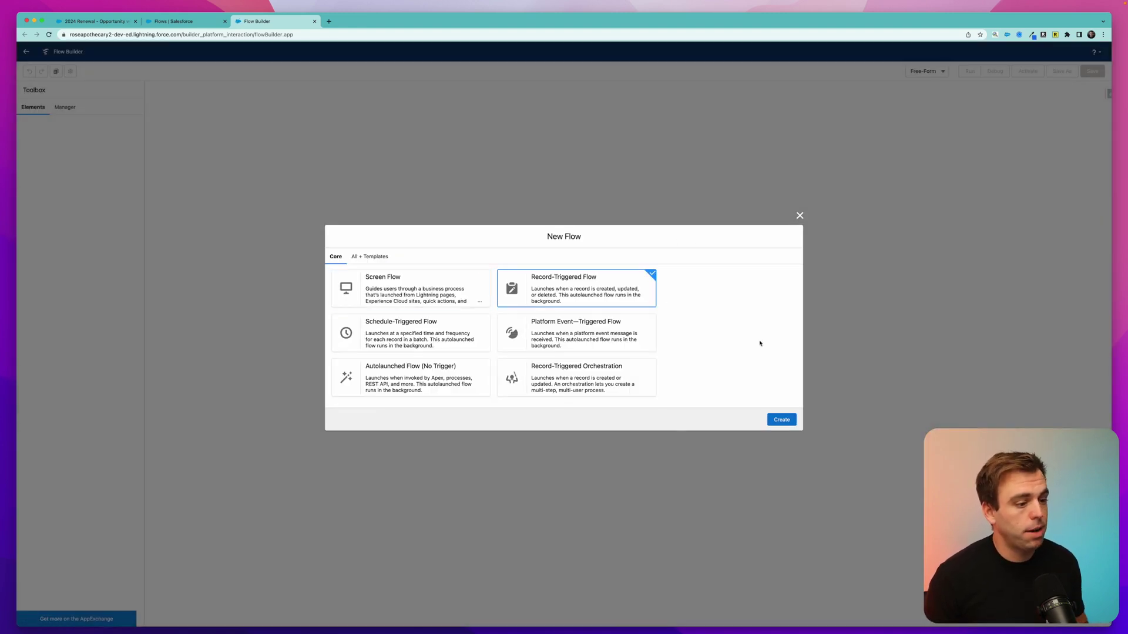
{"action": "left_click", "coordinate": [780, 420]}
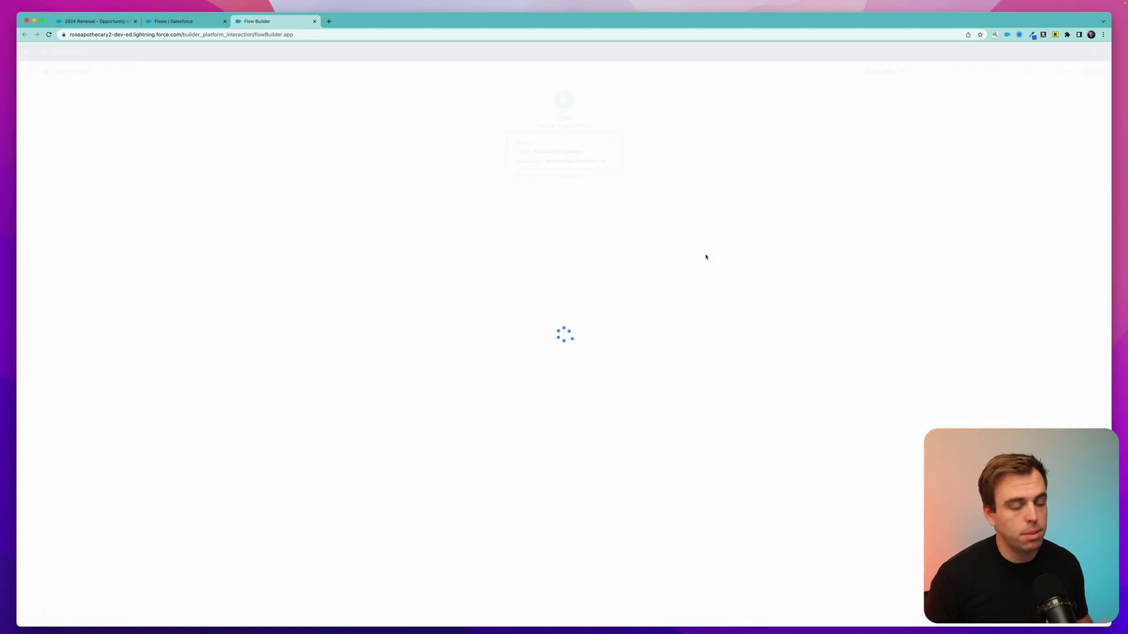
{"action": "type", "text": "opp"}
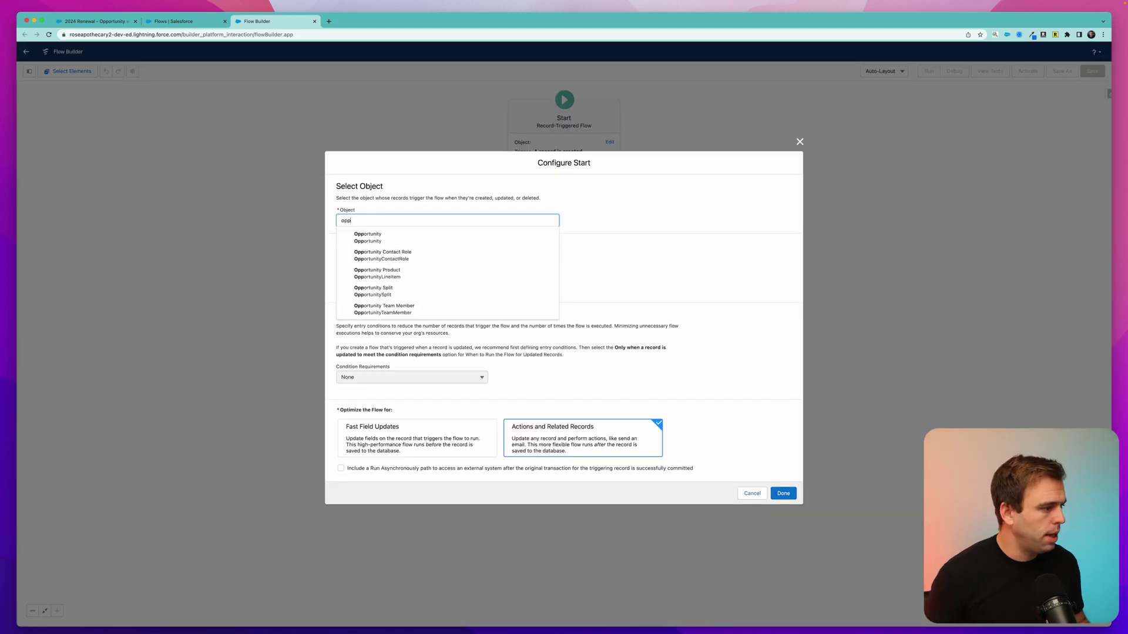
{"action": "left_click", "coordinate": [394, 237]}
{"action": "left_click", "coordinate": [340, 276]}
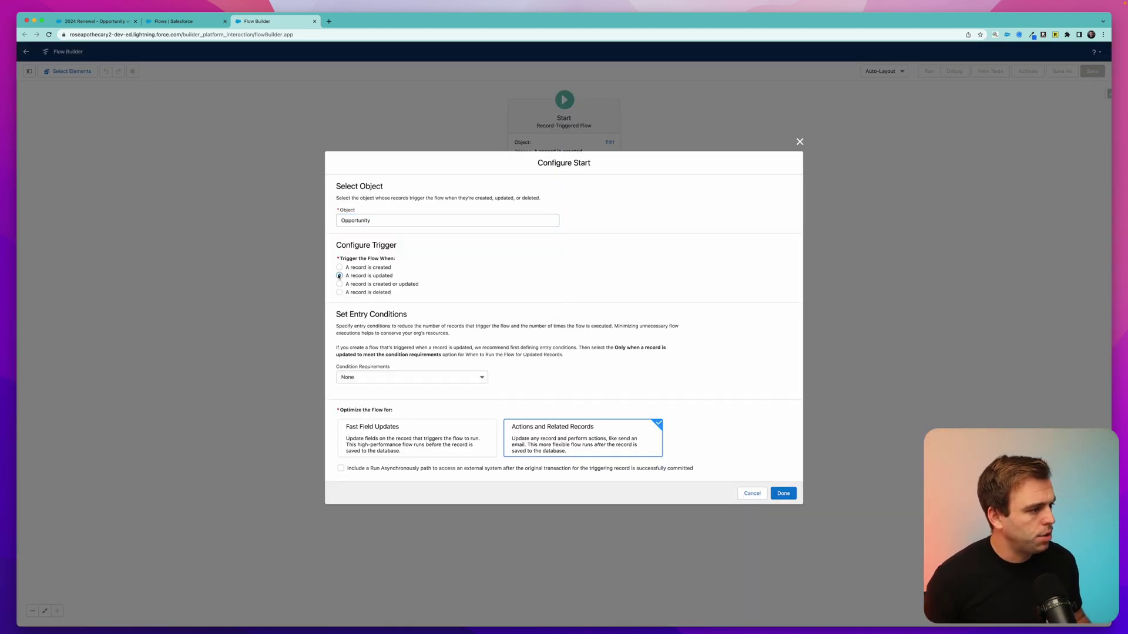
{"action": "left_click", "coordinate": [339, 285]}
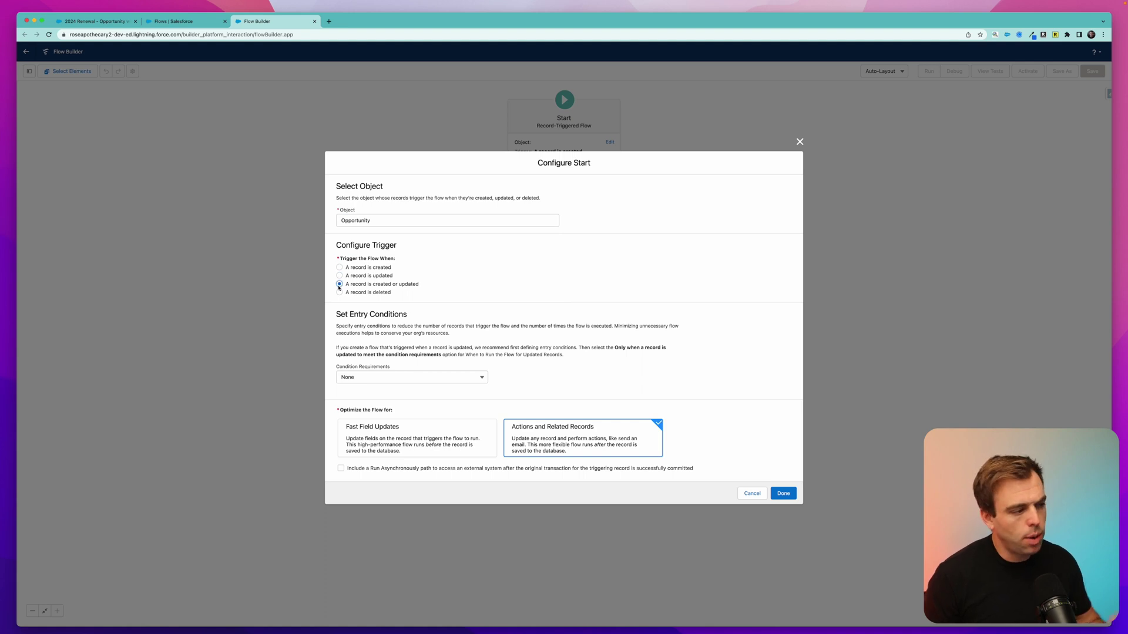
Step: Require all conditions: Amount greater than 1000000, only when a record newly meets them
{"action": "left_click", "coordinate": [442, 379]}
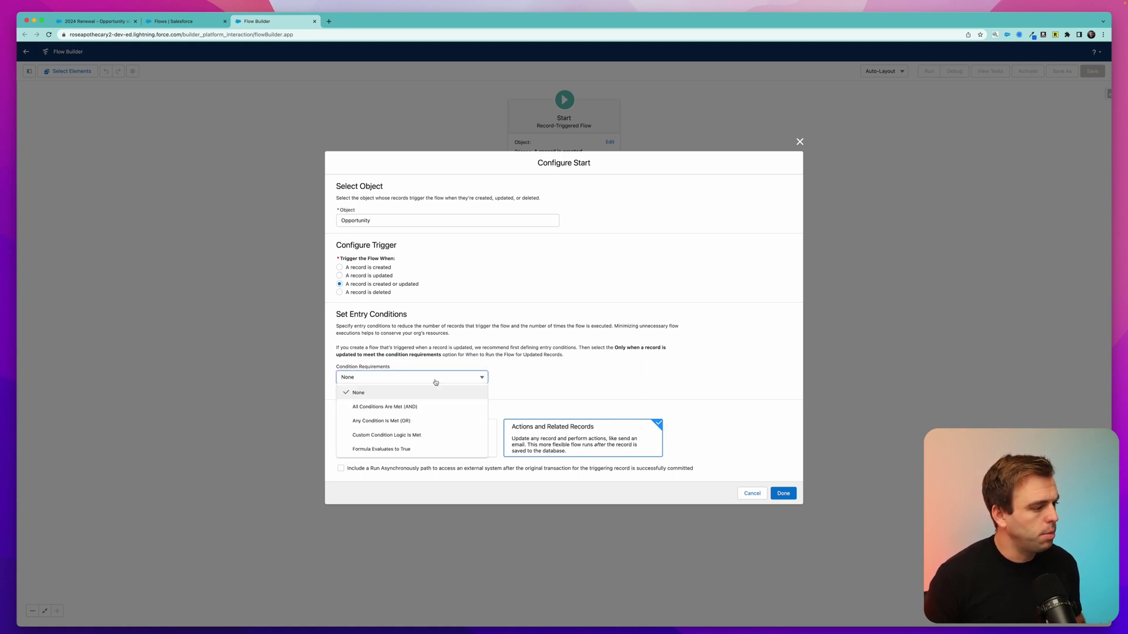
{"action": "left_click", "coordinate": [424, 406]}
{"action": "type", "text": "Amount"}
{"action": "left_click", "coordinate": [557, 368]}
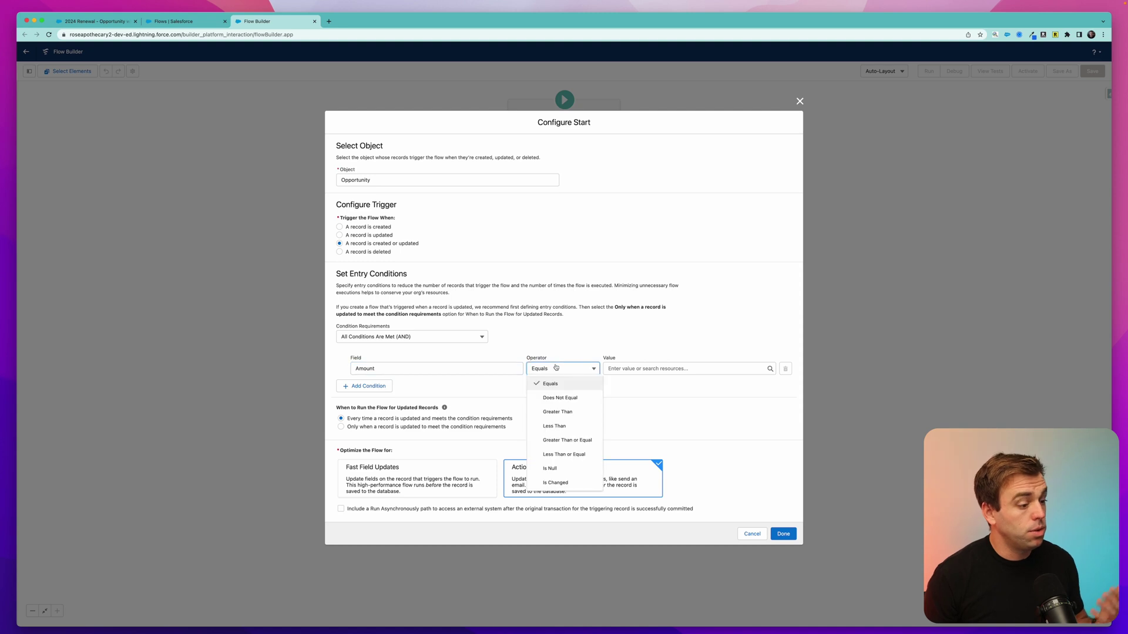
{"action": "left_click", "coordinate": [561, 425]}
{"action": "left_click", "coordinate": [642, 367]}
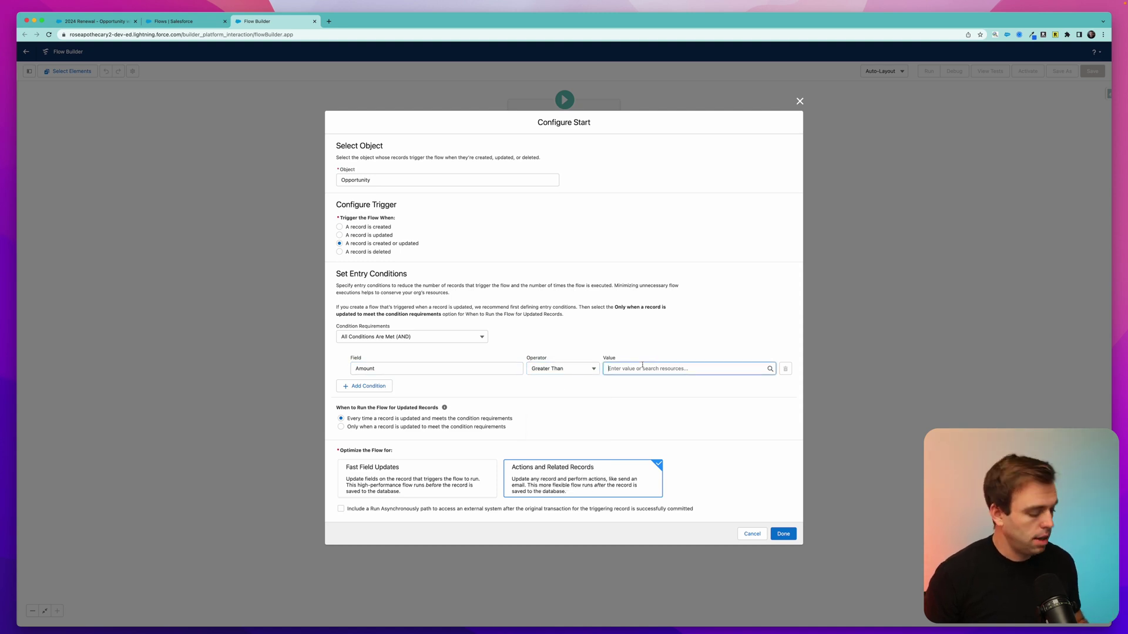
{"action": "type", "text": "1000000"}
{"action": "left_click_drag", "start_coordinate": [359, 427], "coordinate": [483, 433]}
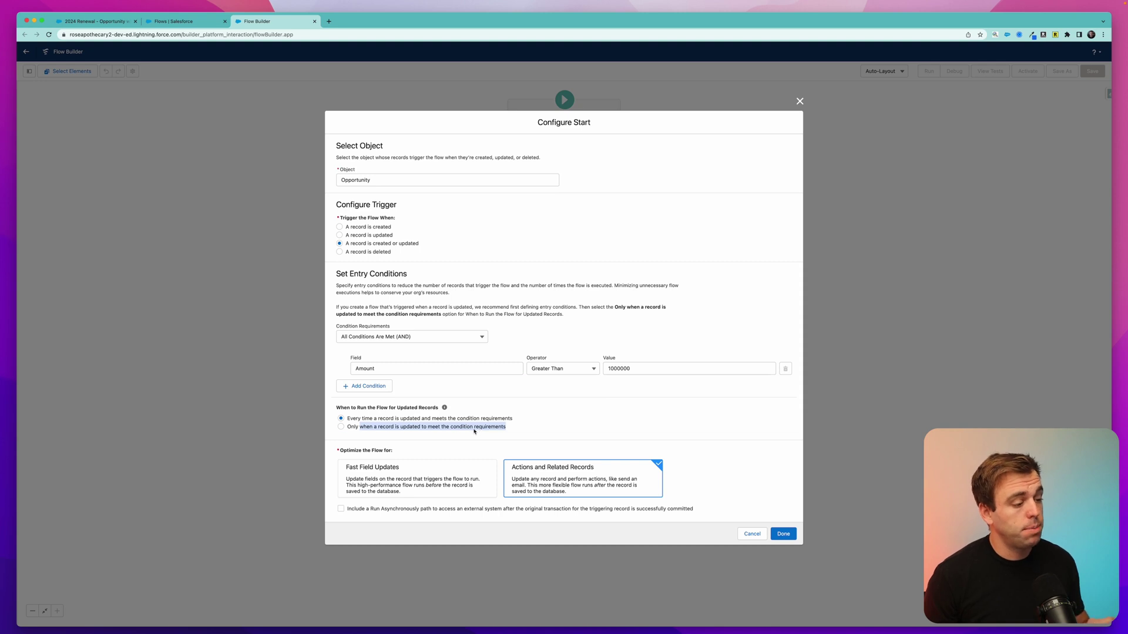
{"action": "left_click", "coordinate": [474, 429]}
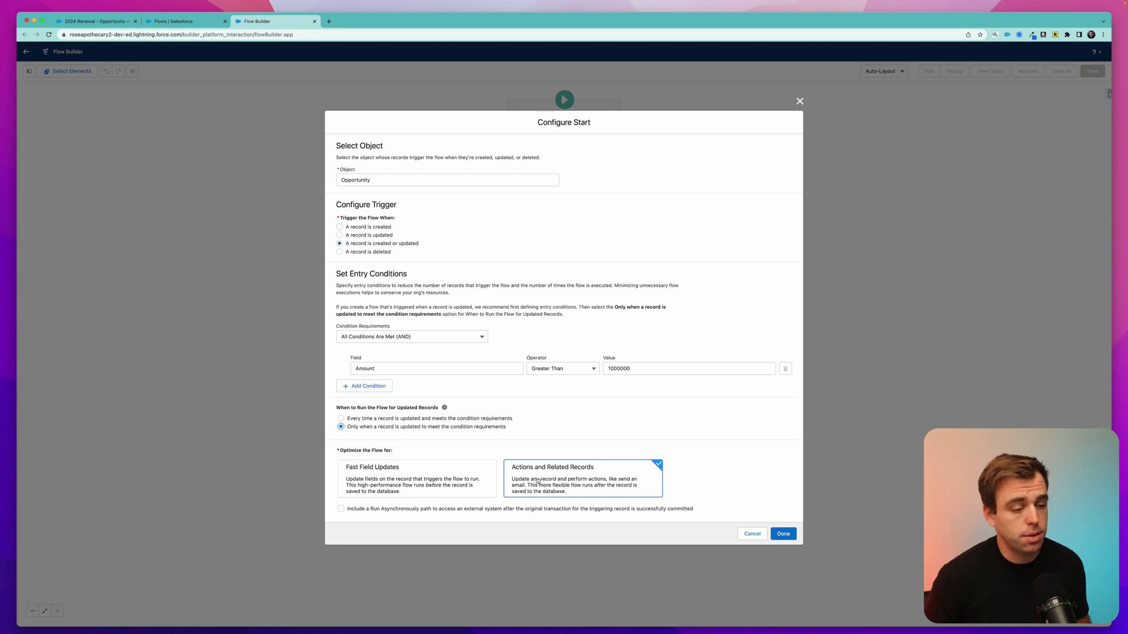
{"action": "left_click", "coordinate": [781, 535]}
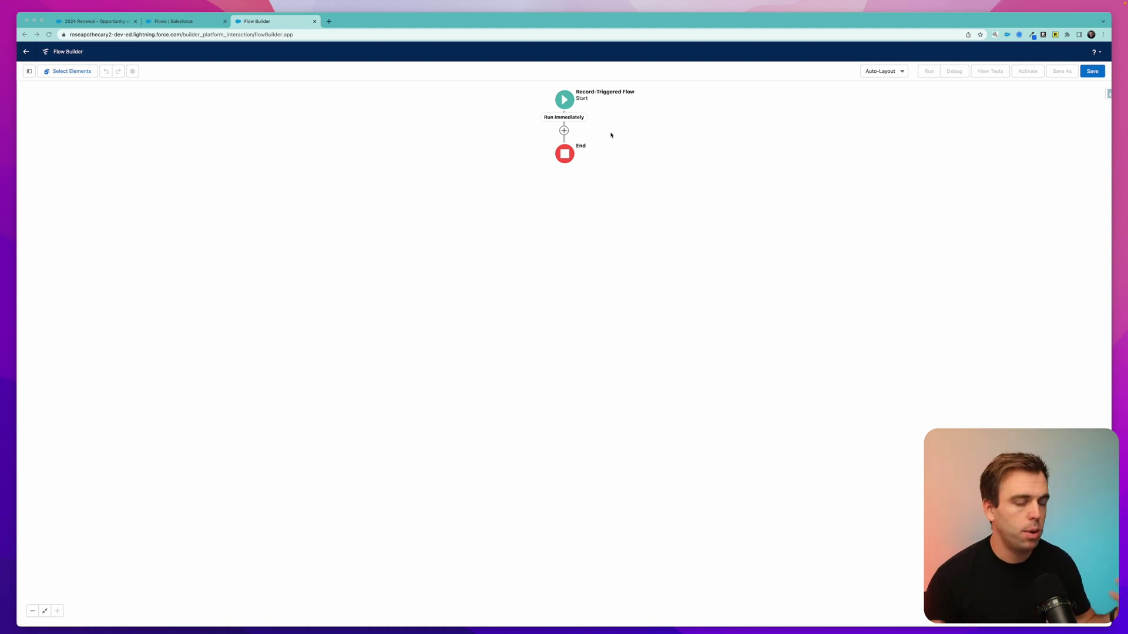
Step: Add a Get Records element after Start labelled 'Get VIP Topic'
{"action": "left_click", "coordinate": [564, 130]}
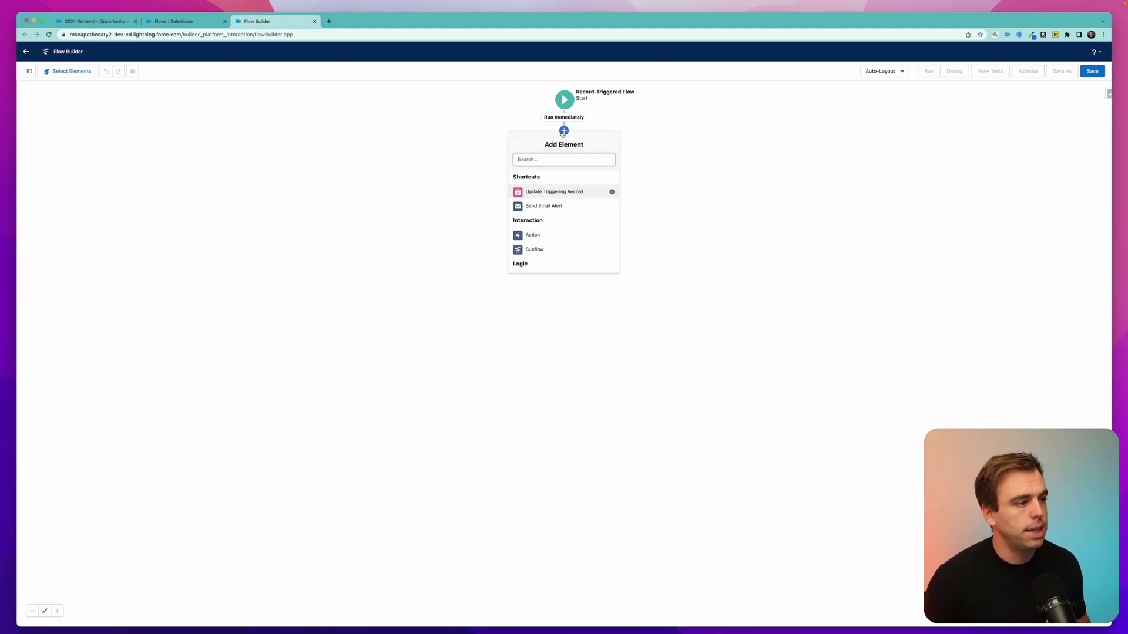
{"action": "type", "text": "get"}
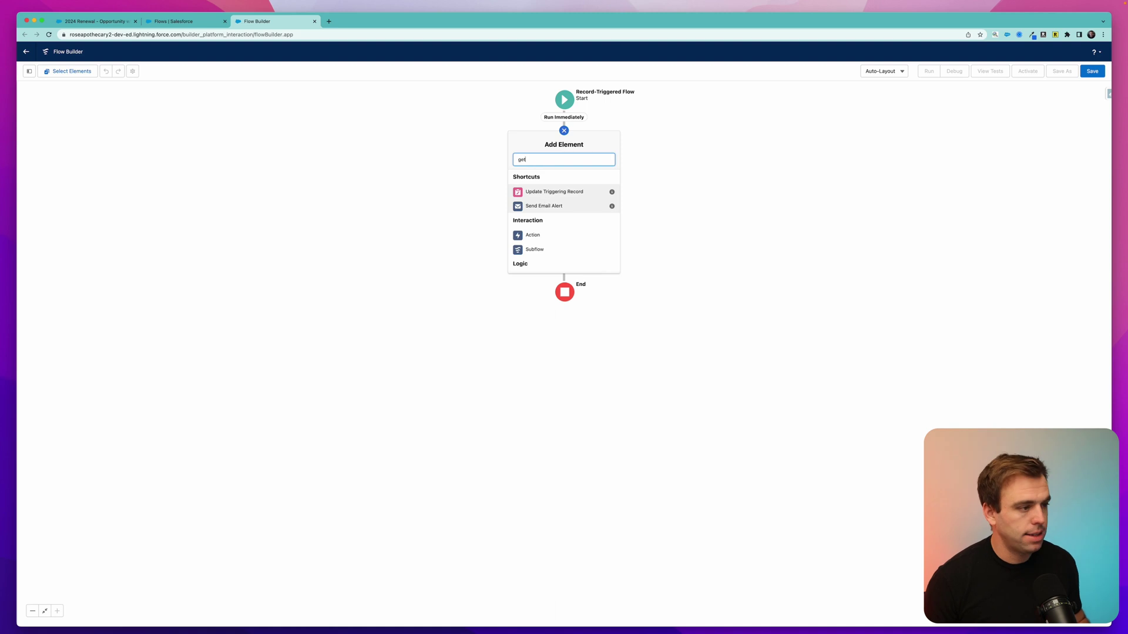
{"action": "left_click", "coordinate": [538, 178]}
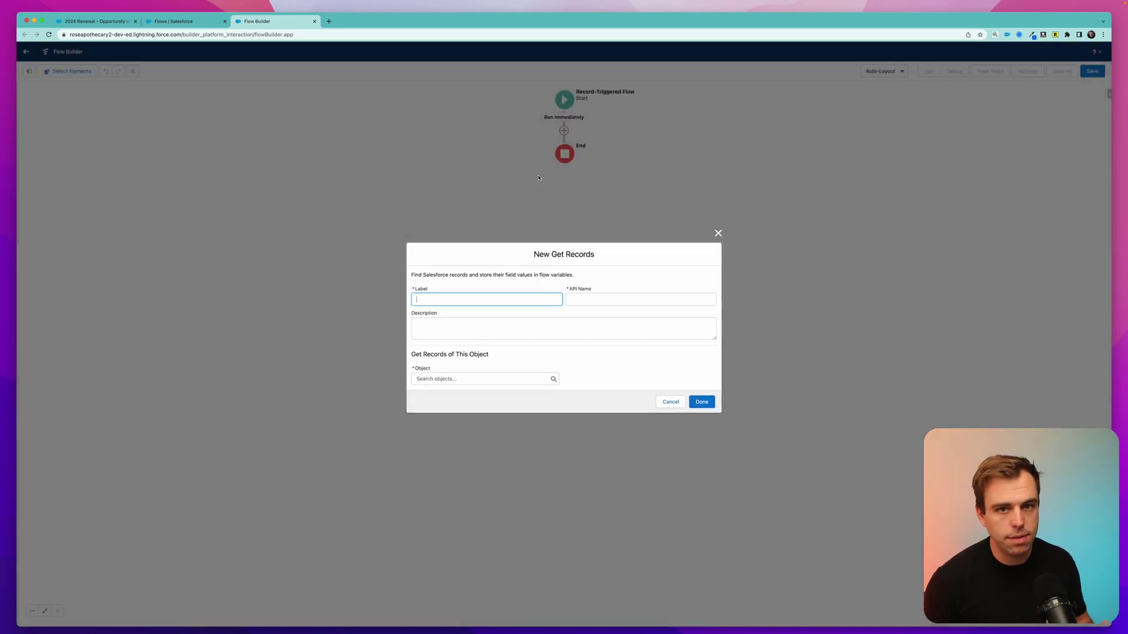
{"action": "type", "text": "Get VIP"}
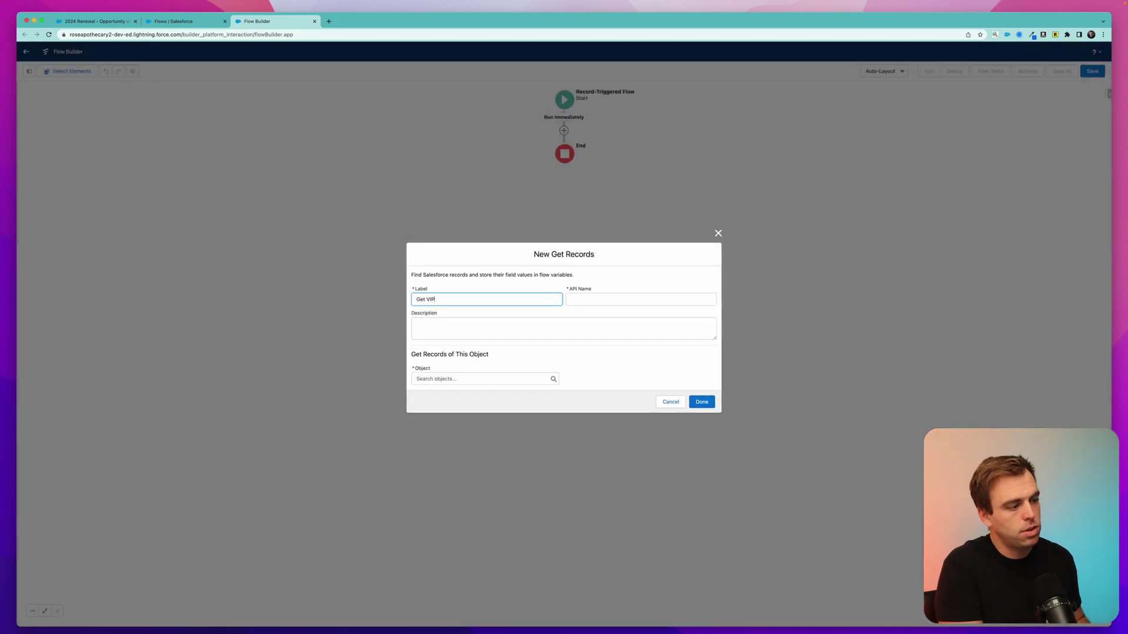
{"action": "type", "text": " Topic"}
{"action": "key", "text": "Tab"}
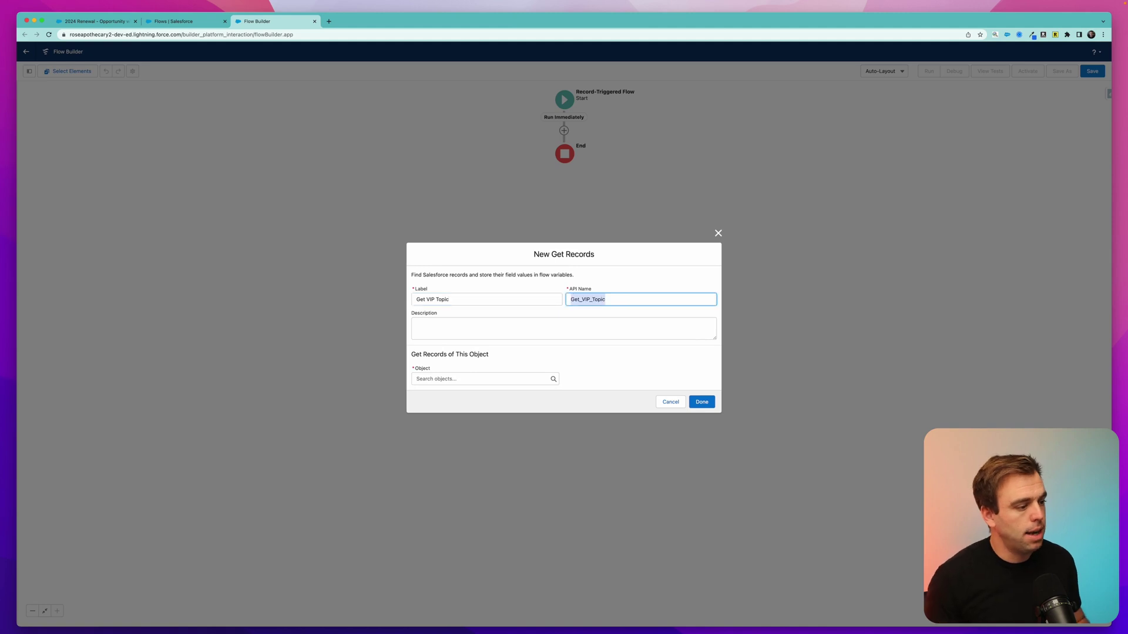
Step: Have it query the Topic object where Name equals VIP, storing only chosen fields
{"action": "left_click", "coordinate": [430, 378]}
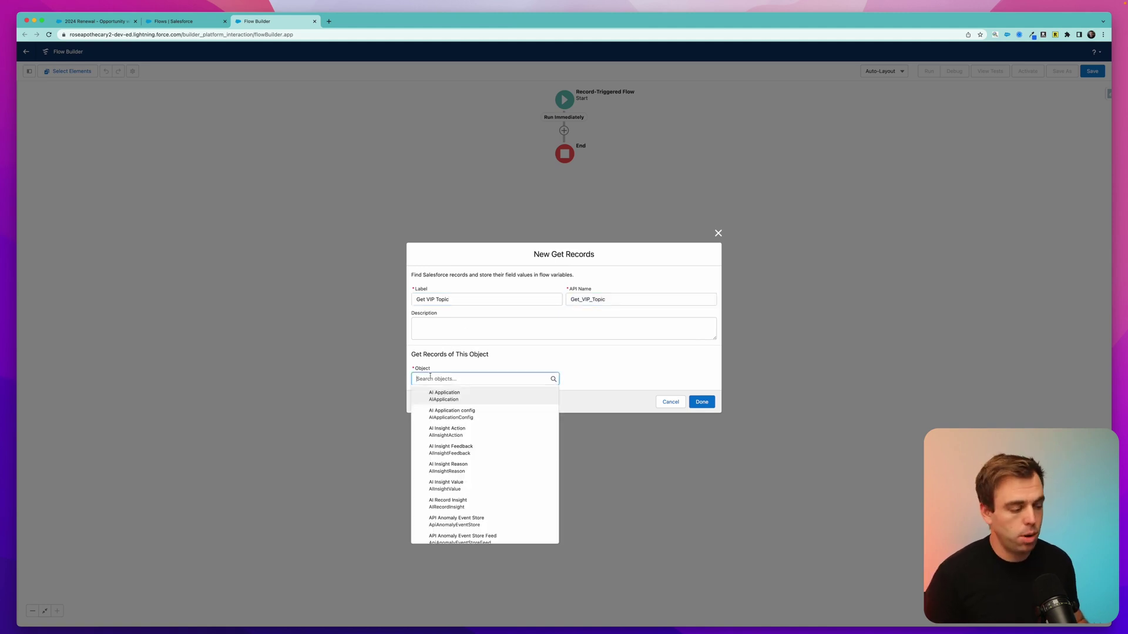
{"action": "type", "text": "topic"}
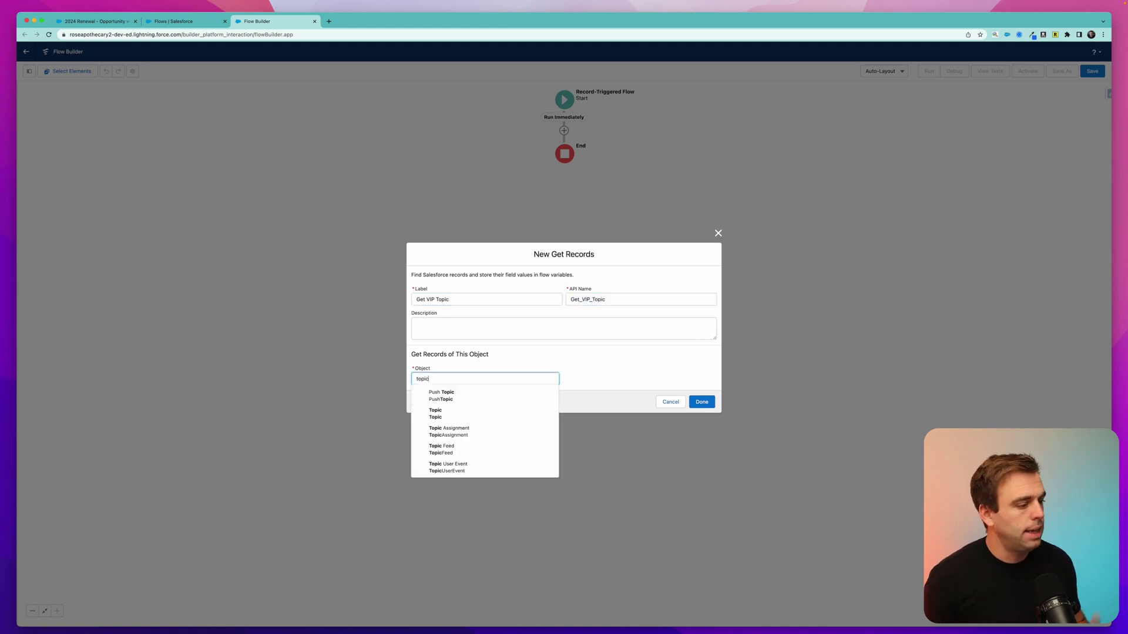
{"action": "left_click", "coordinate": [435, 414]}
{"action": "left_click", "coordinate": [450, 346]}
{"action": "type", "text": "name"}
{"action": "left_click", "coordinate": [450, 364]}
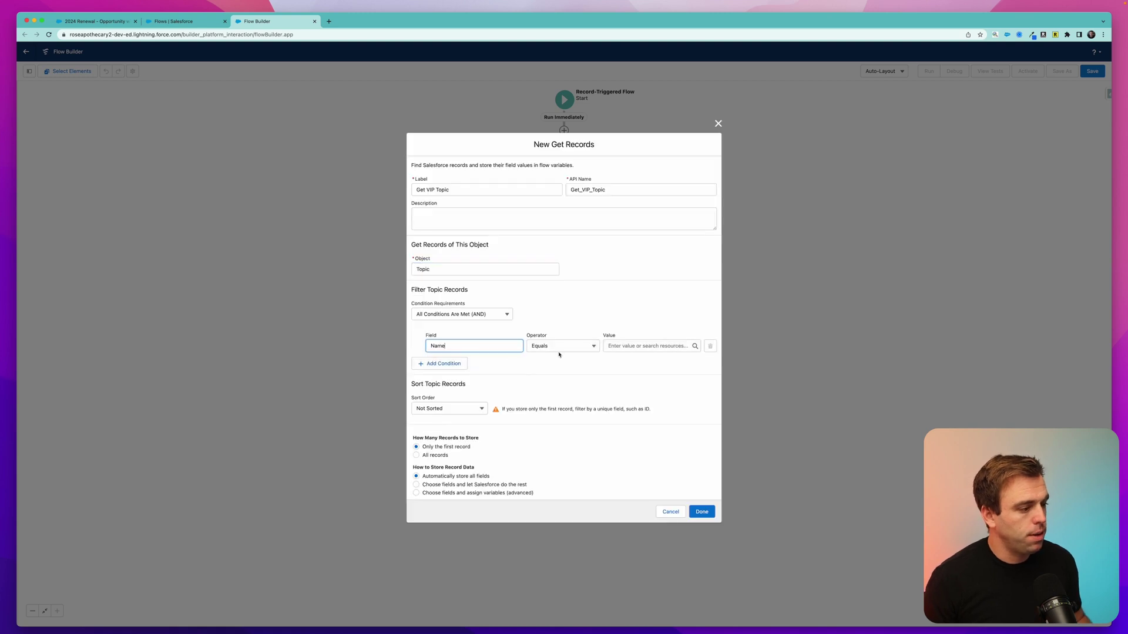
{"action": "left_click", "coordinate": [618, 347]}
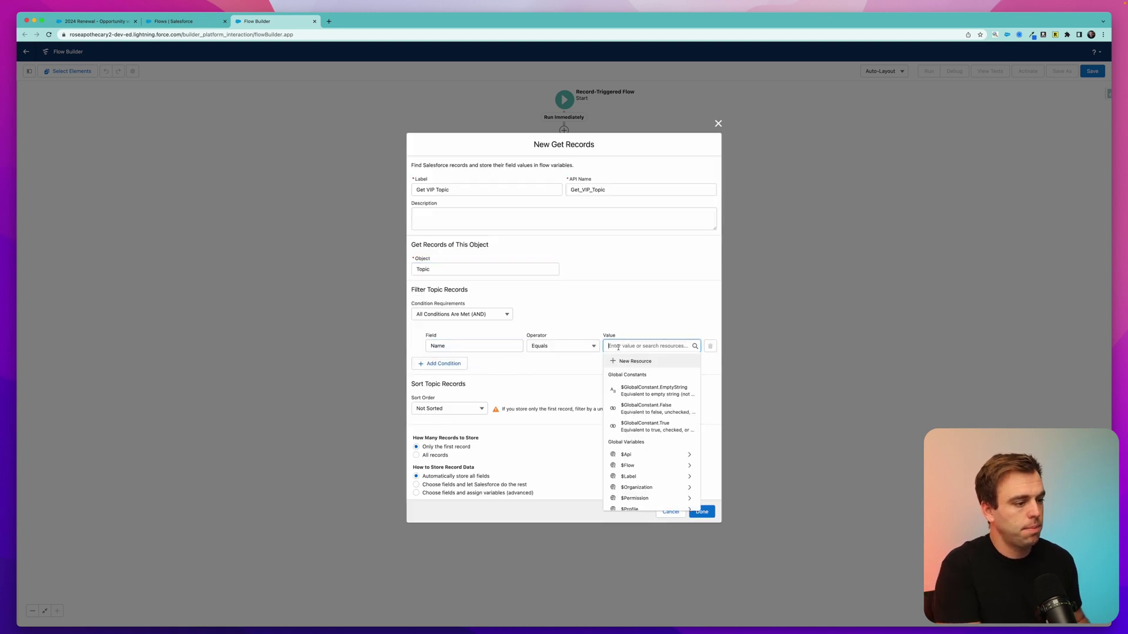
{"action": "type", "text": "VIP"}
{"action": "left_click", "coordinate": [658, 311]}
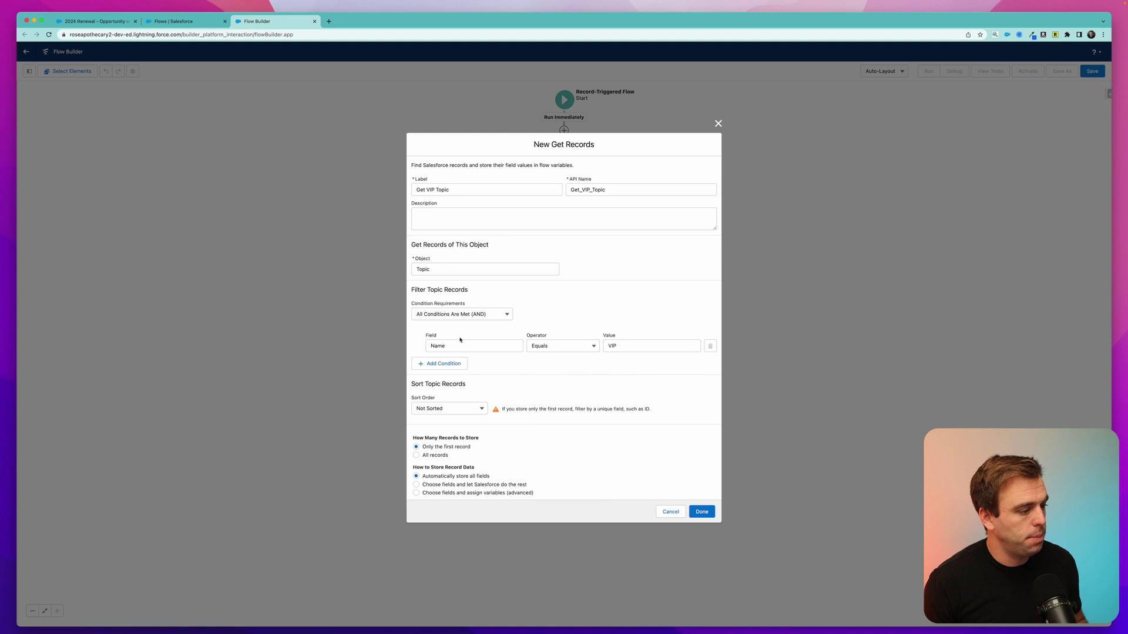
{"action": "left_click", "coordinate": [416, 486]}
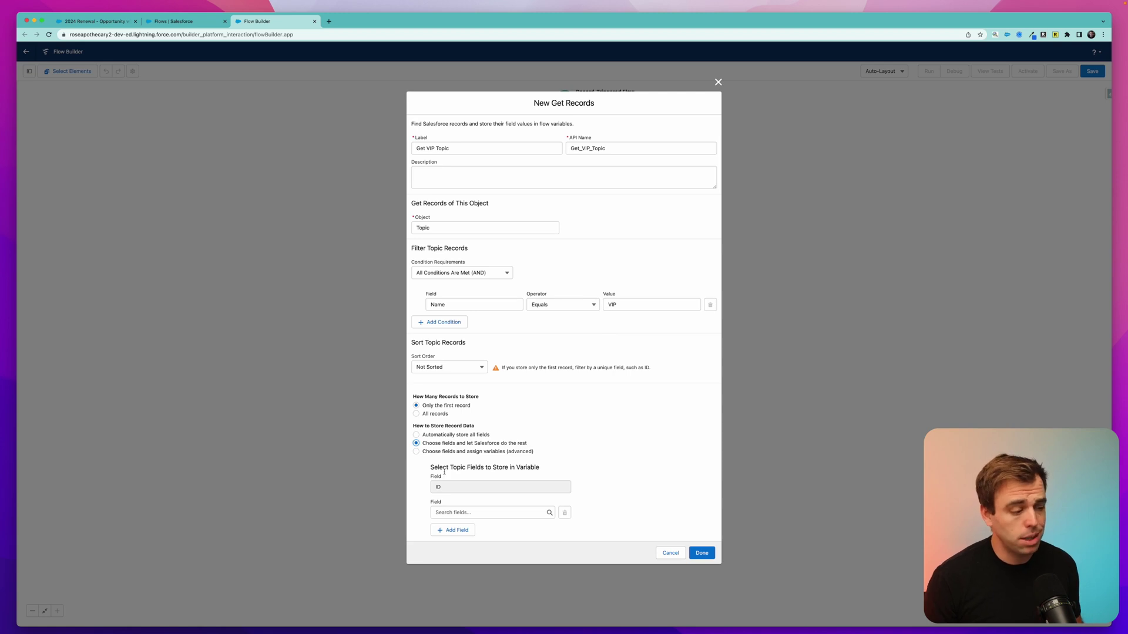
{"action": "left_click", "coordinate": [702, 552]}
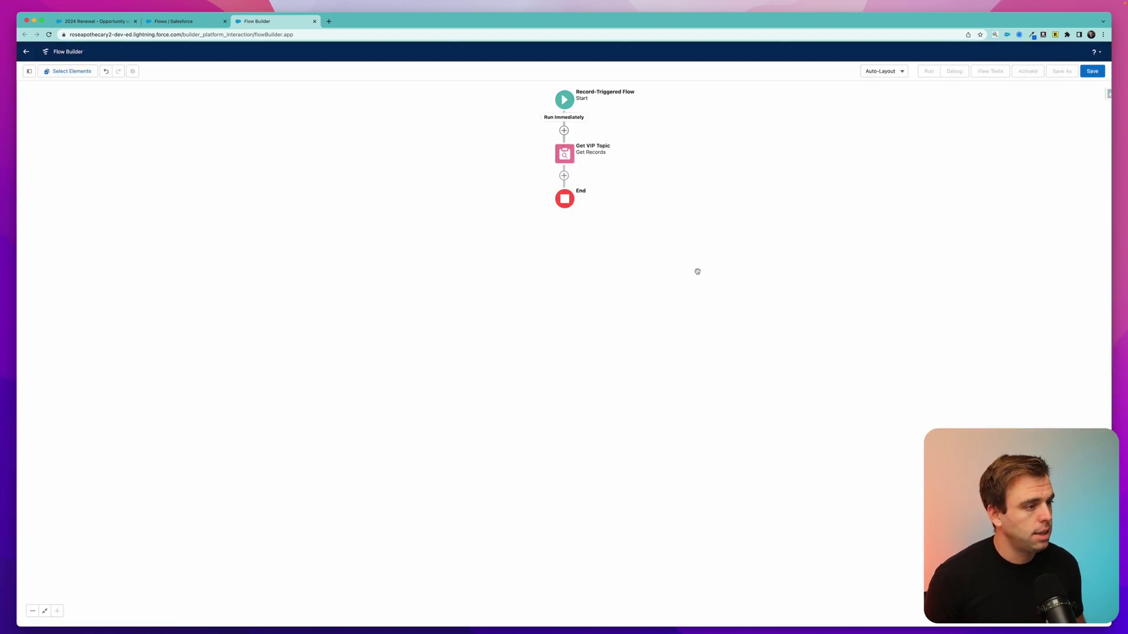
Step: Add a Create Records element after Get VIP Topic labelled 'Create Assignment Record'
{"action": "left_click", "coordinate": [564, 175]}
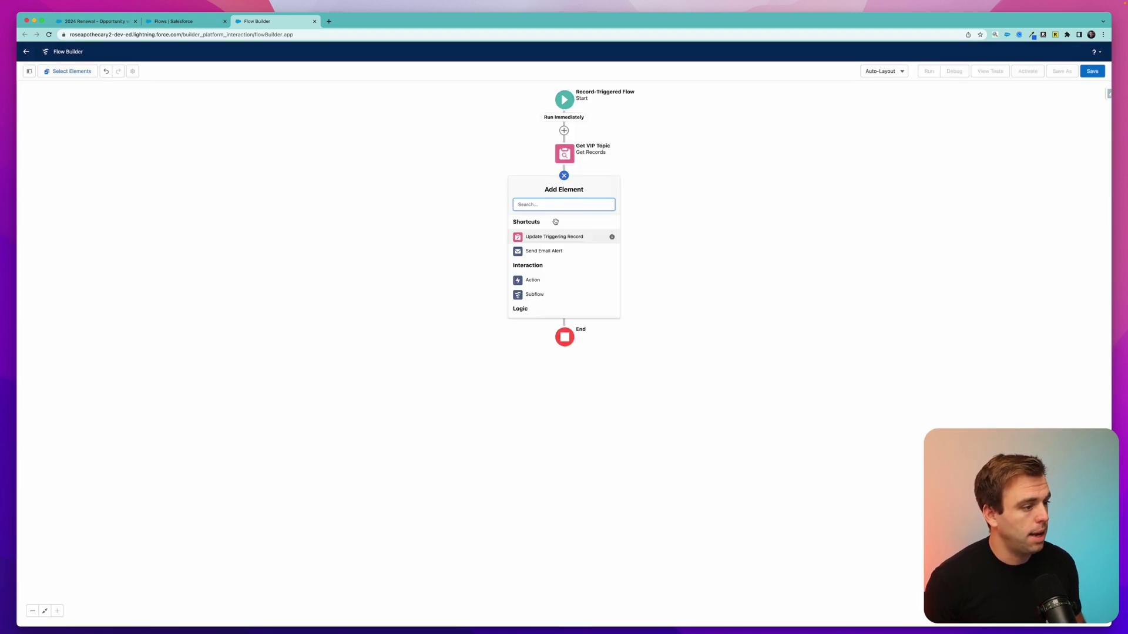
{"action": "type", "text": "create"}
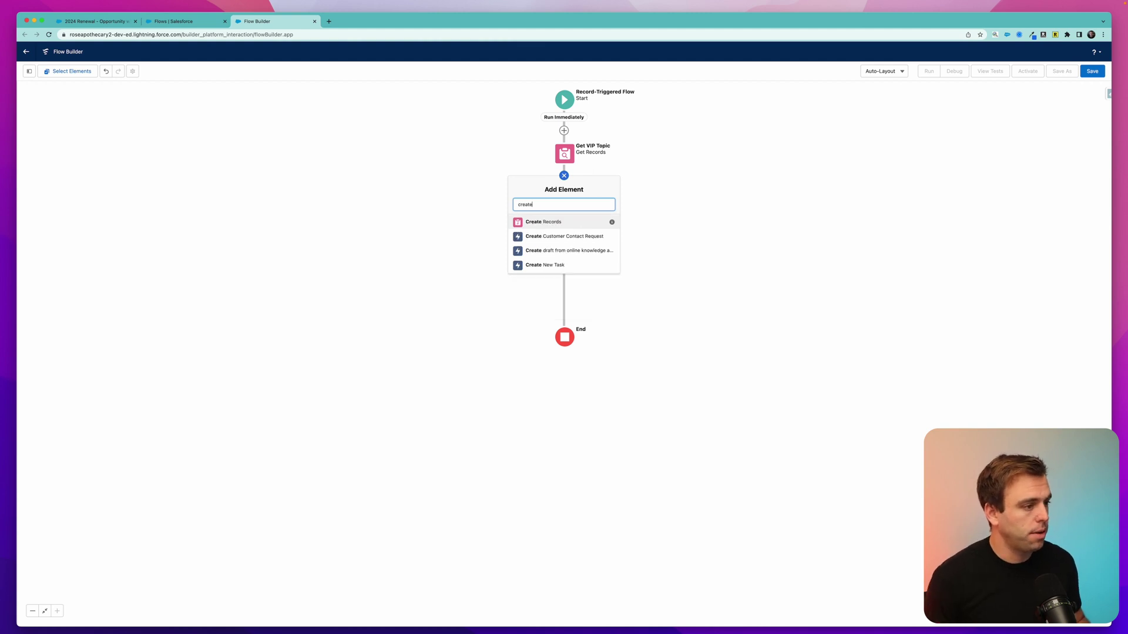
{"action": "left_click", "coordinate": [535, 223]}
{"action": "left_click", "coordinate": [498, 258]}
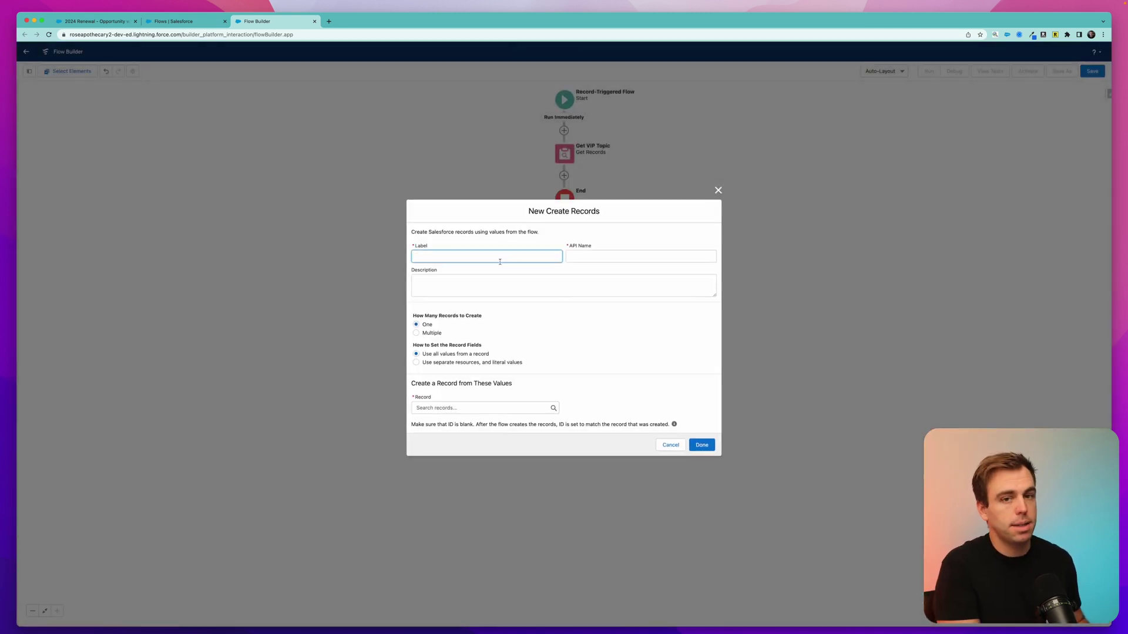
{"action": "type", "text": "Create Assignment Record"}
{"action": "key", "text": "Tab"}
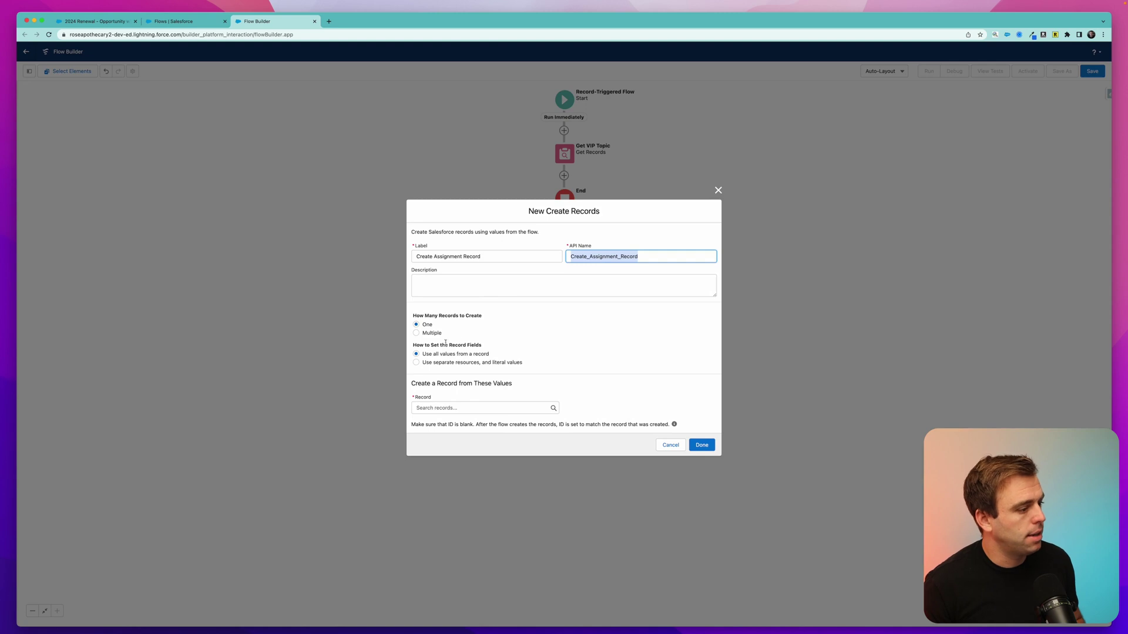
Step: Create a Topic Assignment with EntityId as the opportunity ID and TopicId as the VIP topic Id, then start saving the flow
{"action": "left_click", "coordinate": [416, 362]}
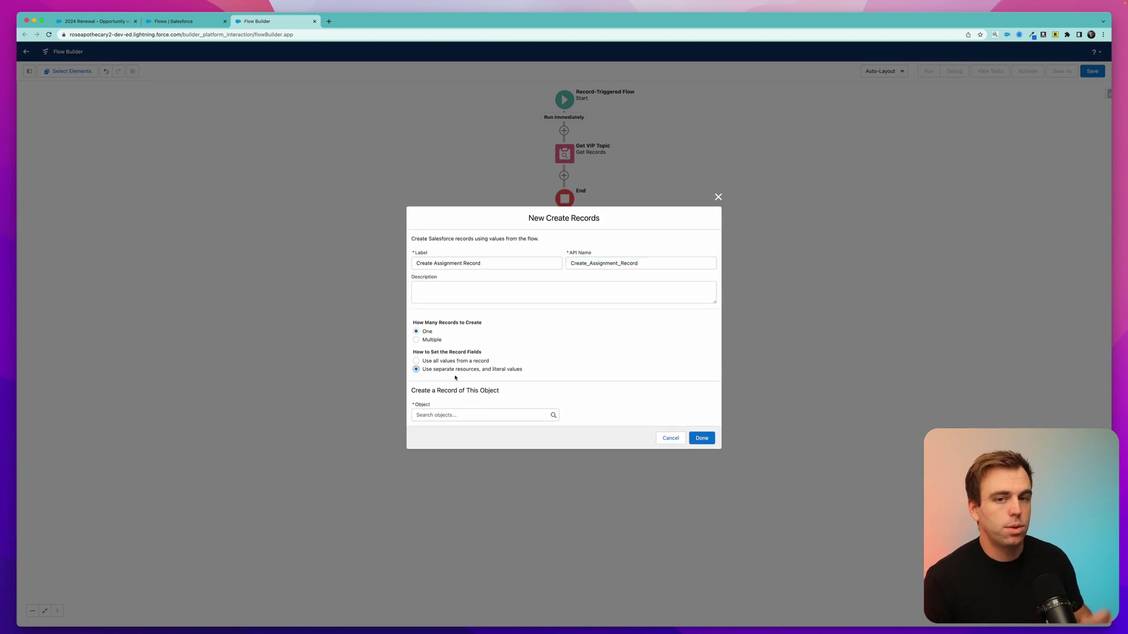
{"action": "left_click", "coordinate": [464, 415]}
{"action": "type", "text": "topic"}
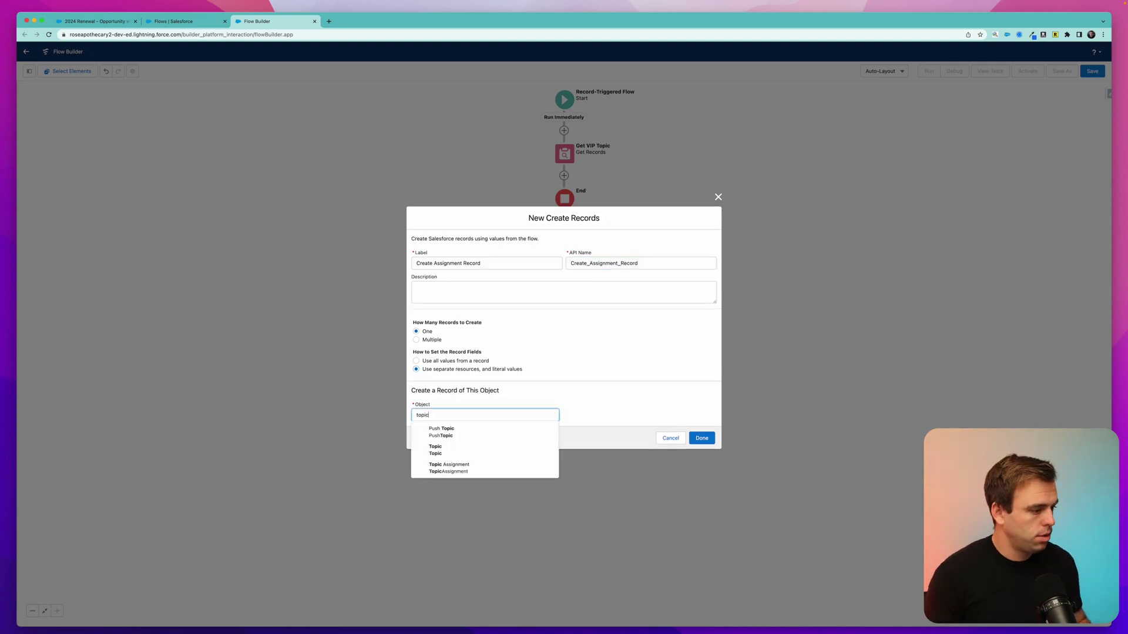
{"action": "left_click", "coordinate": [457, 468]}
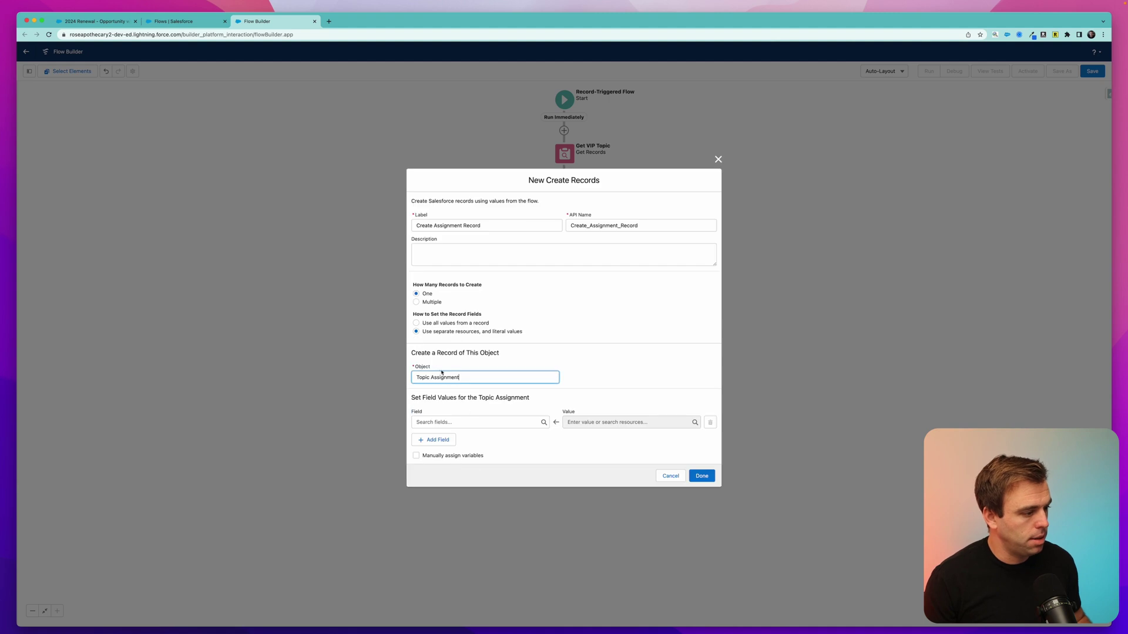
{"action": "left_click", "coordinate": [429, 422]}
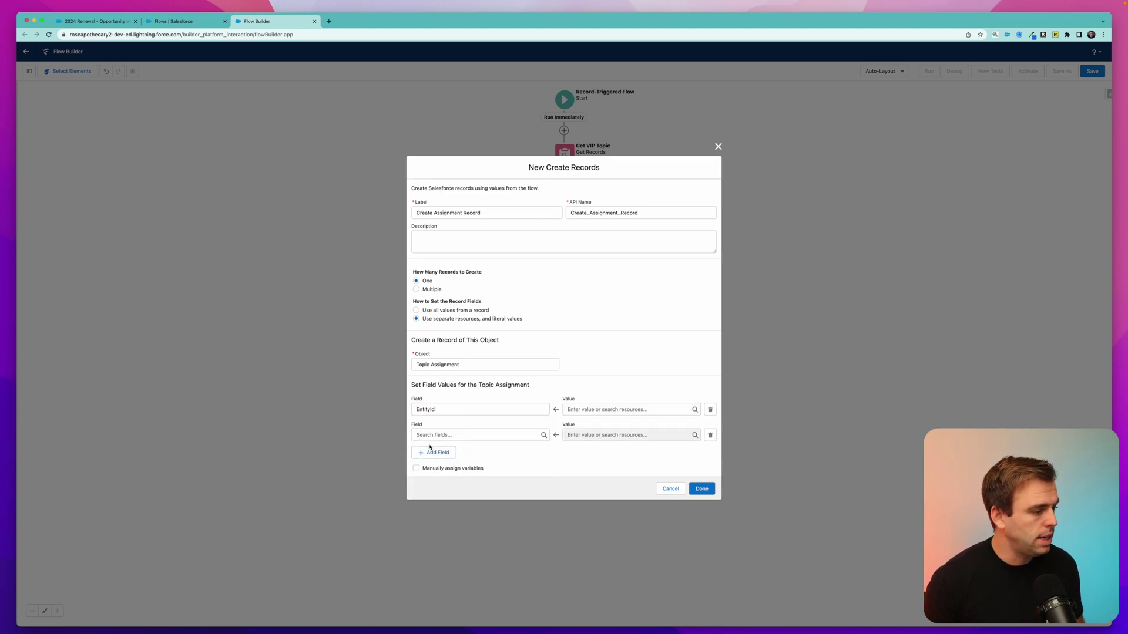
{"action": "left_click", "coordinate": [597, 545]}
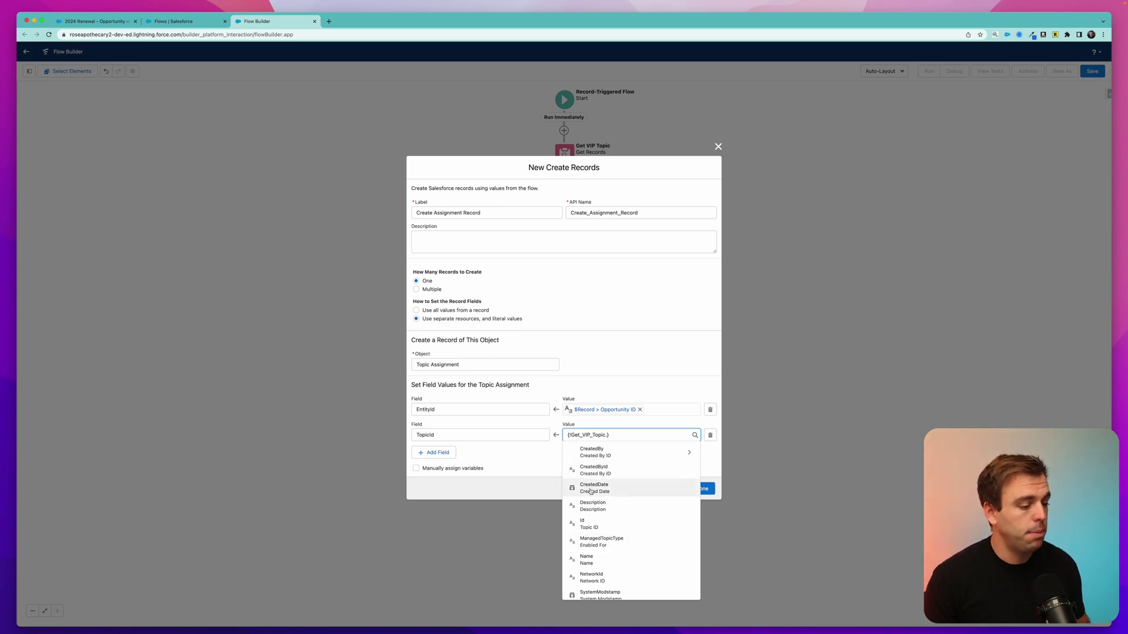
{"action": "scroll", "coordinate": [594, 511], "scroll_direction": "down", "scroll_amount": 1}
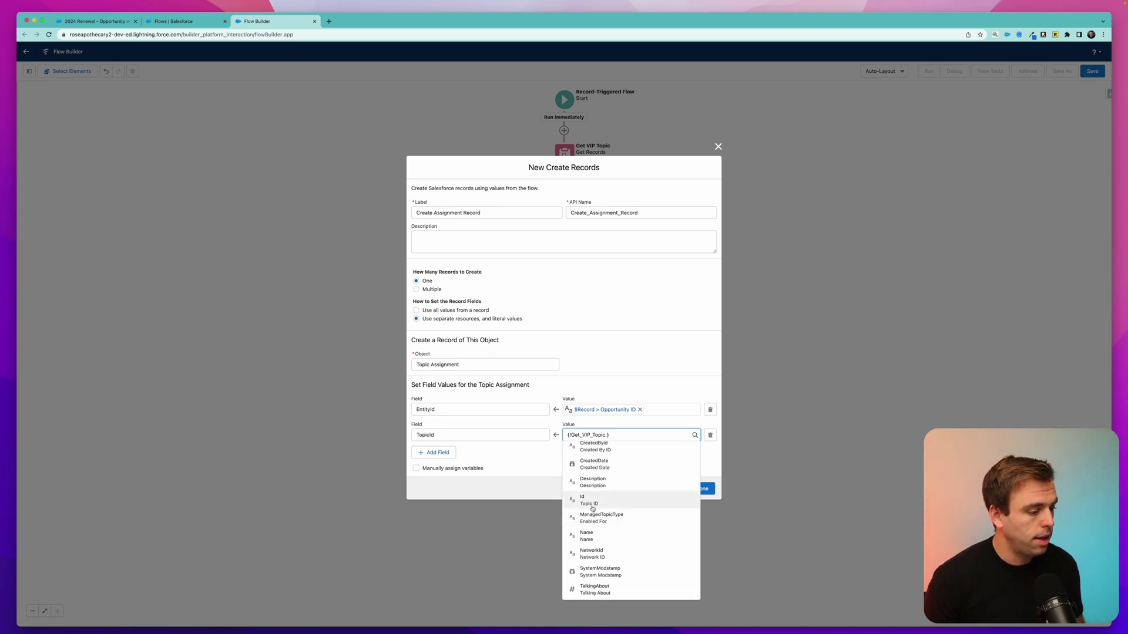
{"action": "left_click", "coordinate": [592, 504]}
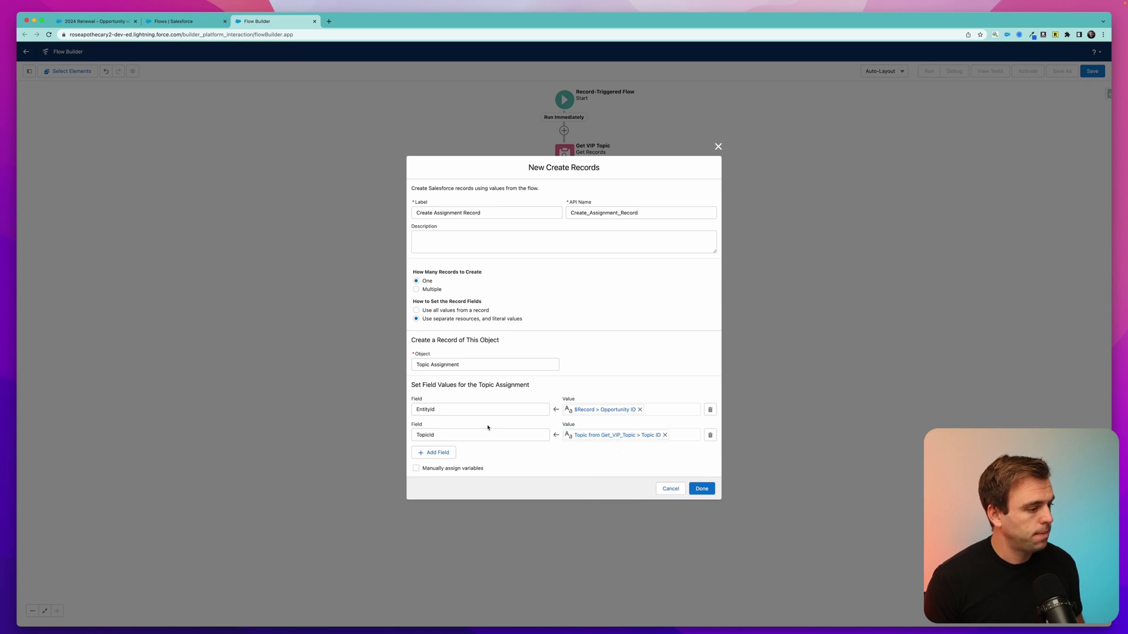
{"action": "left_click", "coordinate": [705, 489]}
{"action": "left_click", "coordinate": [1092, 71]}
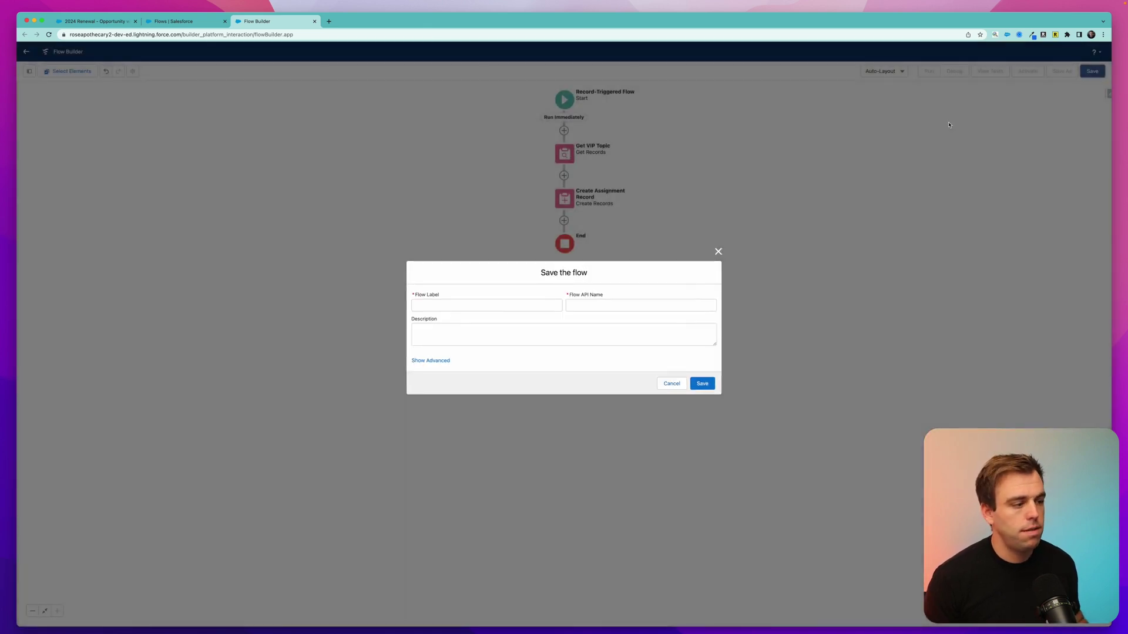
{"action": "type", "text": "Opportunity - Assign"}
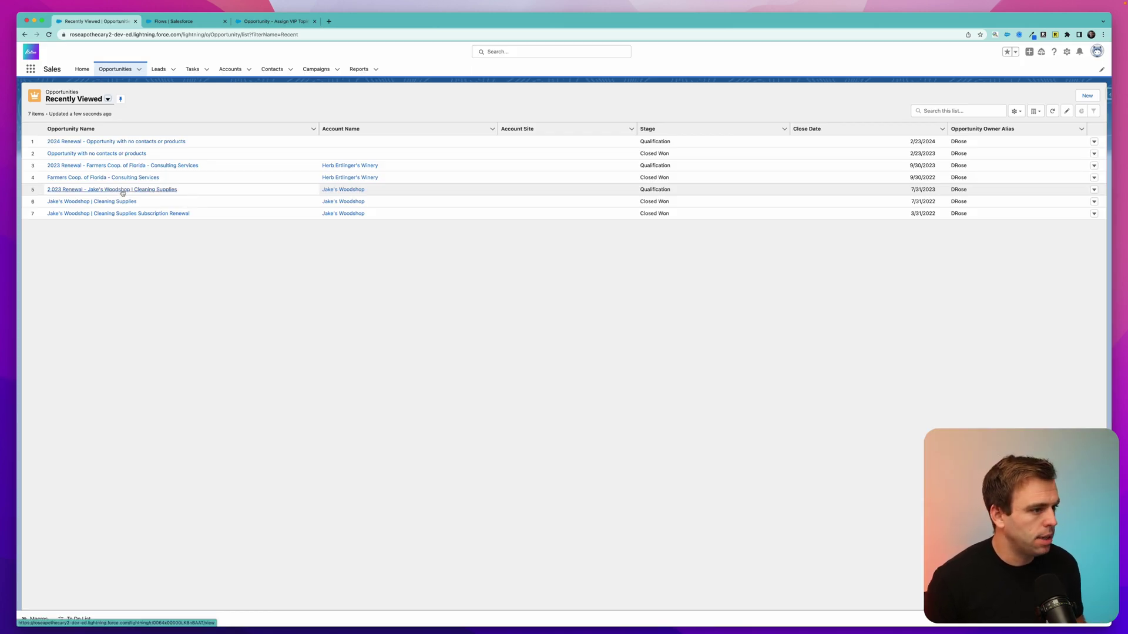
Step: Change the Farmers Coop. of Florida renewal opportunity's Amount to $1,000,001.00 and save it
{"action": "left_click", "coordinate": [112, 166]}
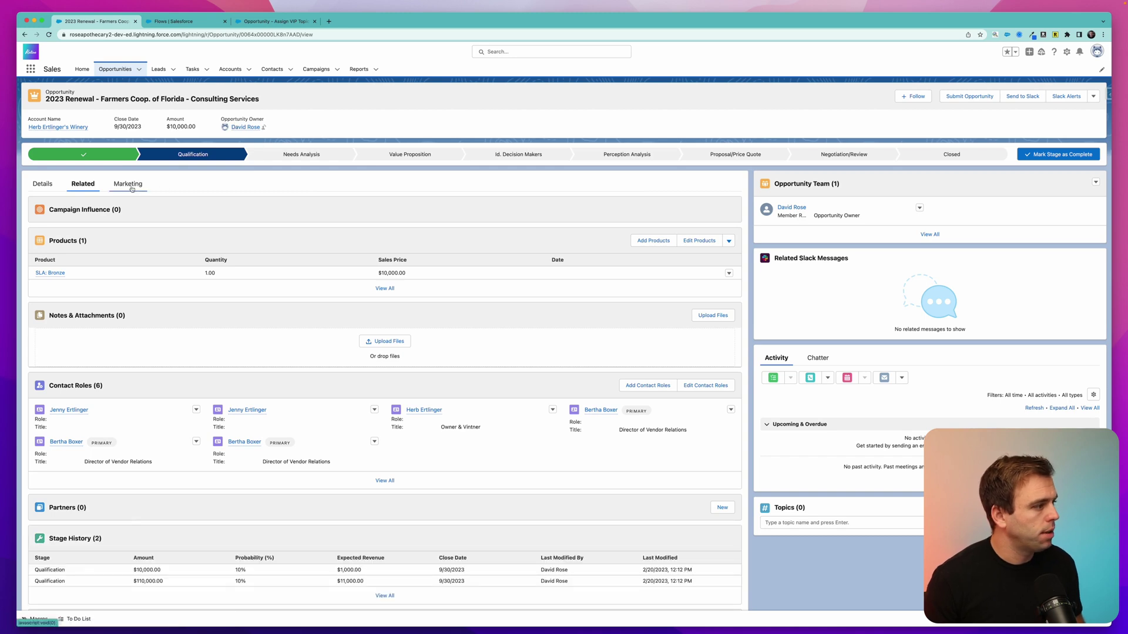
{"action": "scroll", "coordinate": [418, 194], "scroll_direction": "down", "scroll_amount": 1}
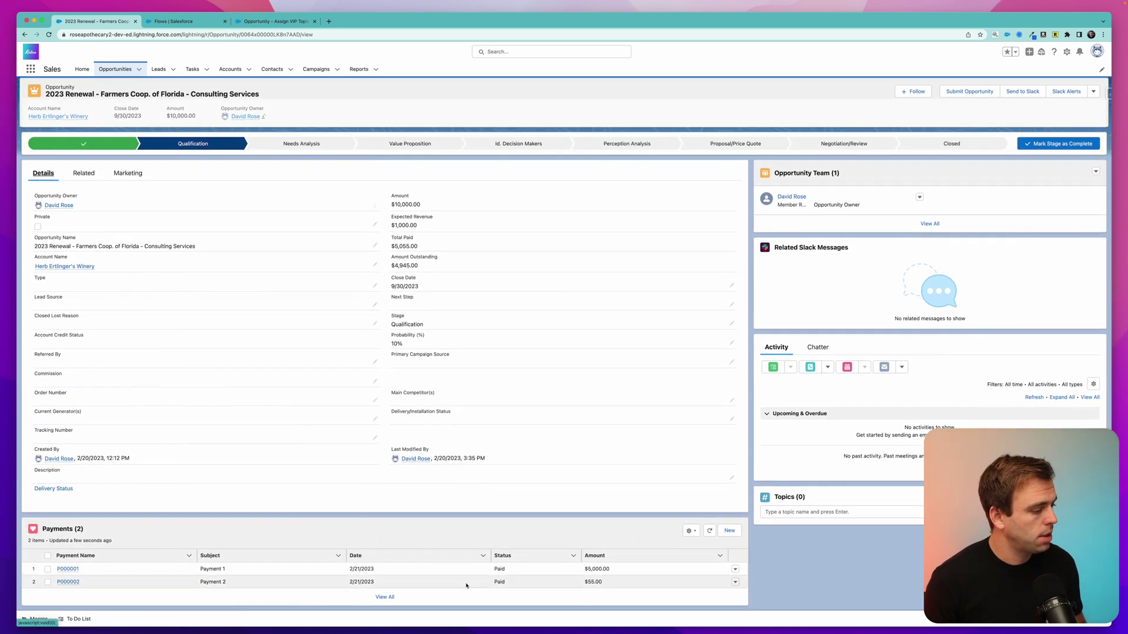
{"action": "double_click", "coordinate": [468, 207]}
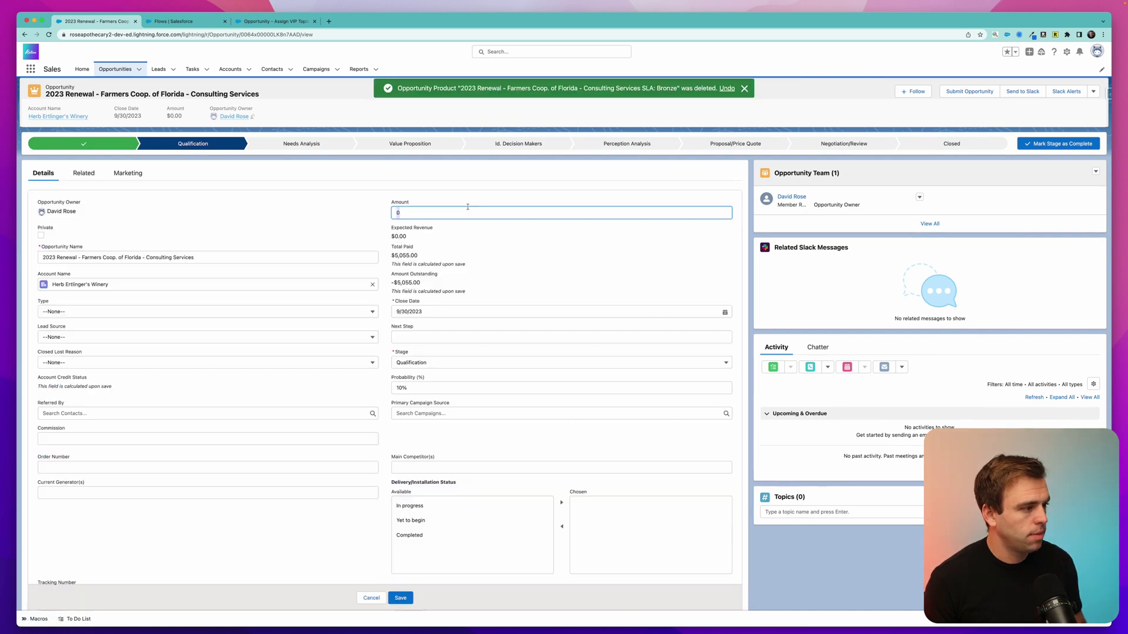
{"action": "type", "text": "10000001"}
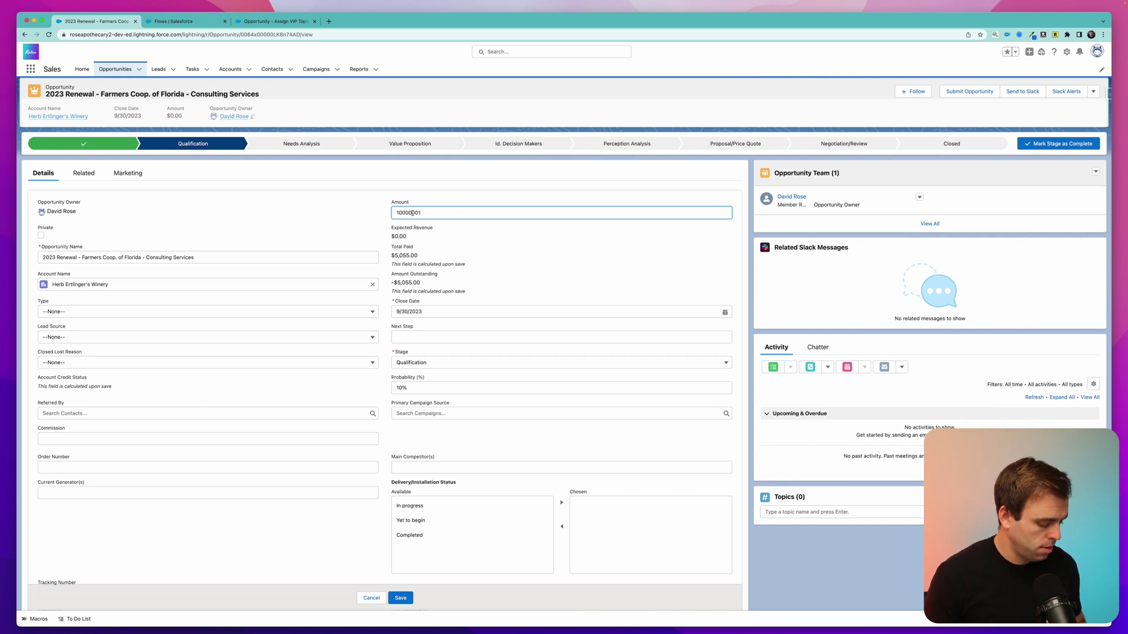
{"action": "left_click", "coordinate": [467, 241]}
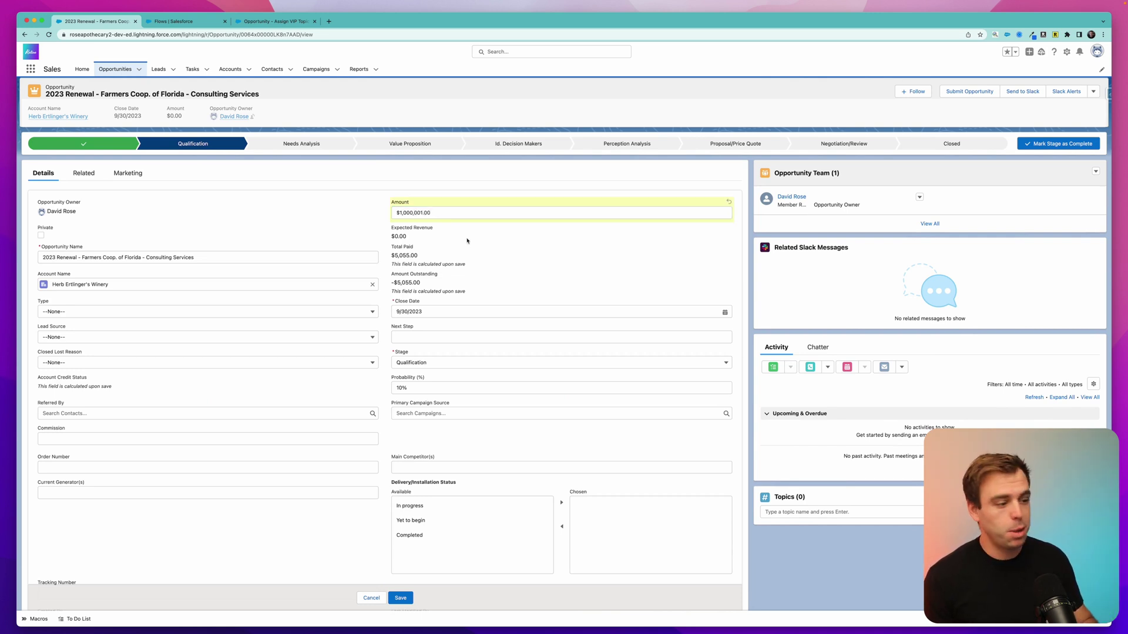
{"action": "left_click", "coordinate": [401, 598]}
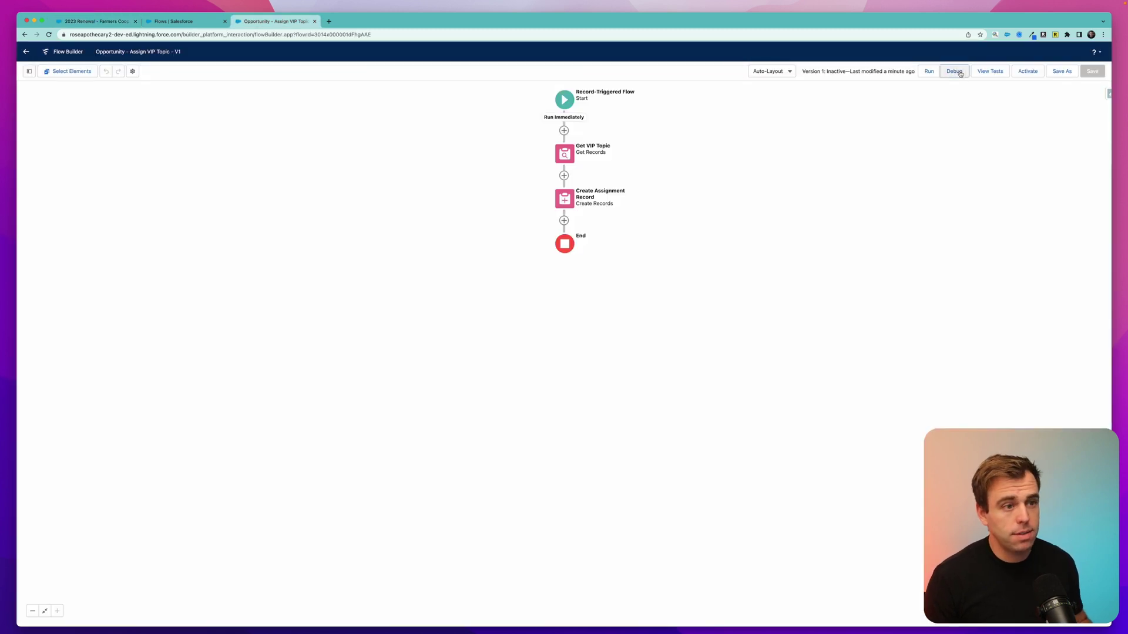
Step: Debug-run the flow with the Farmers Coop. of Florida renewal as the triggering record
{"action": "left_click", "coordinate": [954, 71]}
{"action": "left_click", "coordinate": [507, 412]}
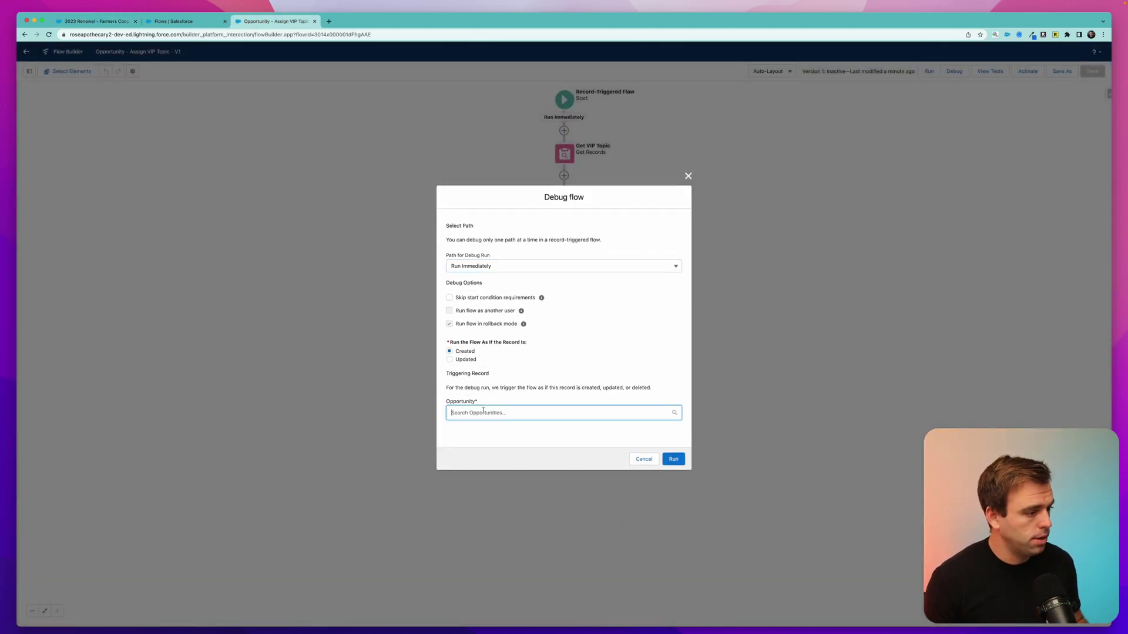
{"action": "left_click", "coordinate": [505, 433]}
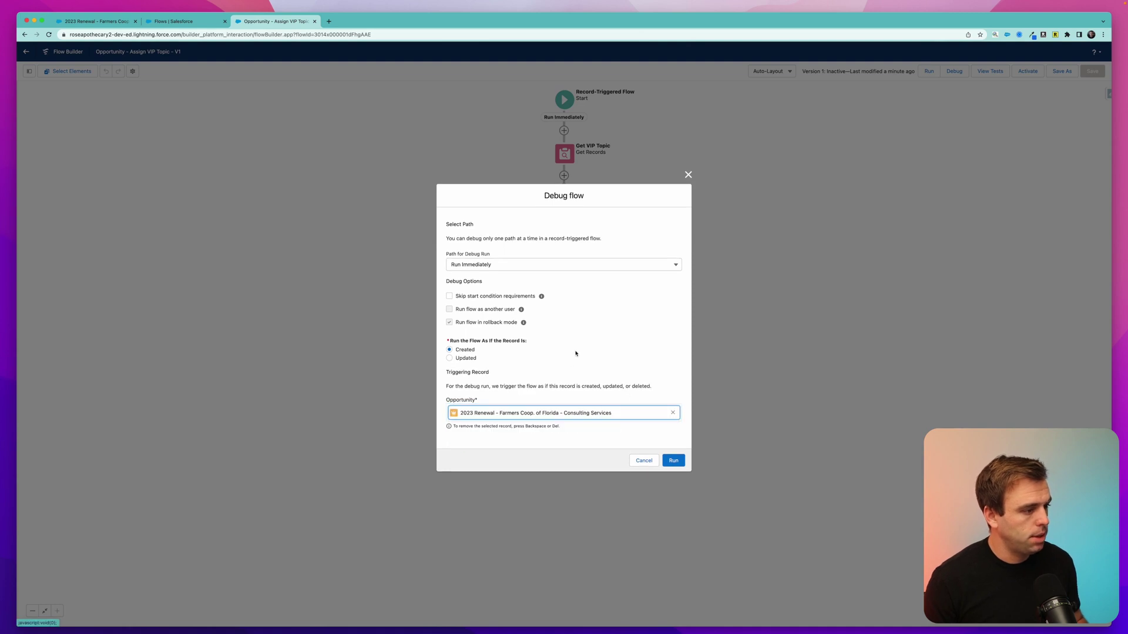
{"action": "left_click", "coordinate": [673, 460]}
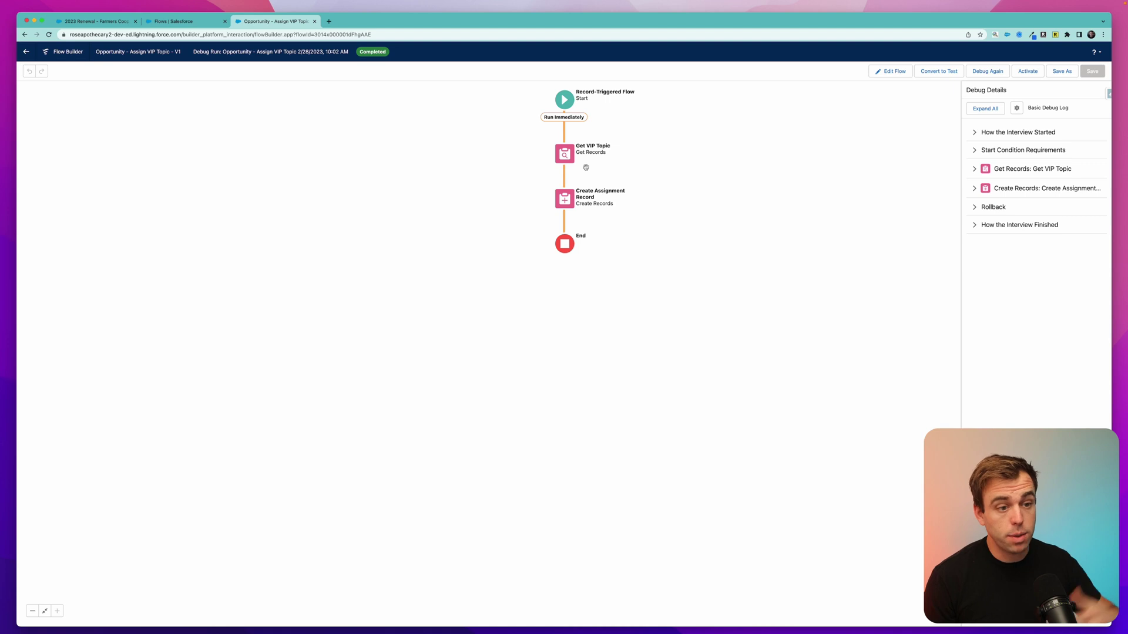
Step: Check the Create Assignment Record results for the opportunity and VIP topic IDs, then return to the opportunity
{"action": "left_click", "coordinate": [1051, 189]}
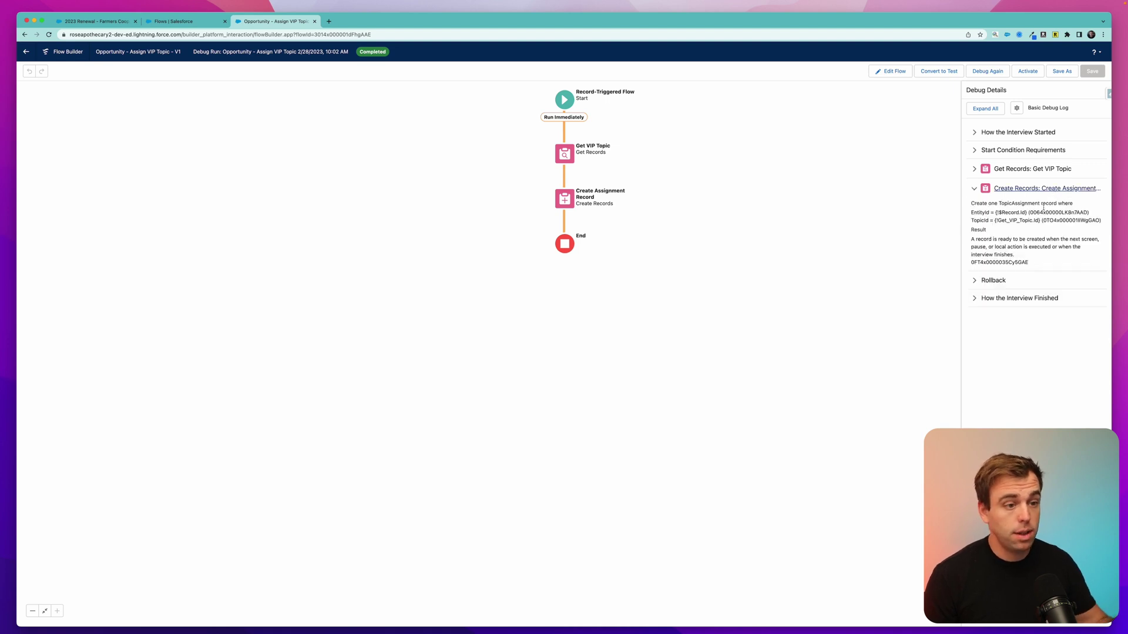
{"action": "left_click_drag", "start_coordinate": [1032, 213], "coordinate": [1090, 213]}
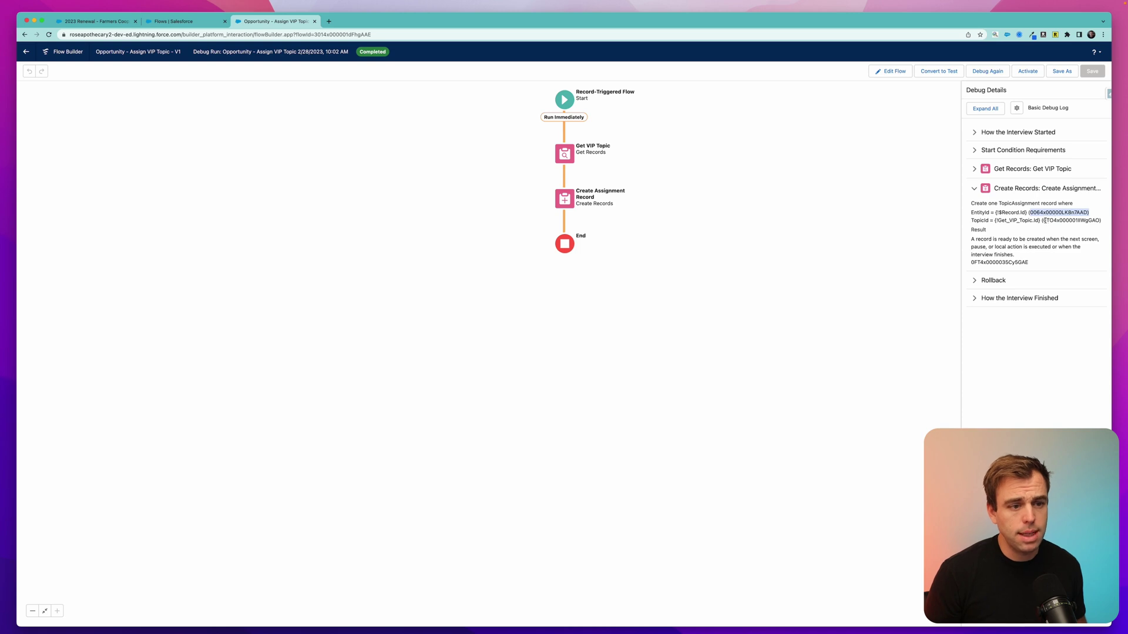
{"action": "left_click_drag", "start_coordinate": [1046, 220], "coordinate": [1096, 220]}
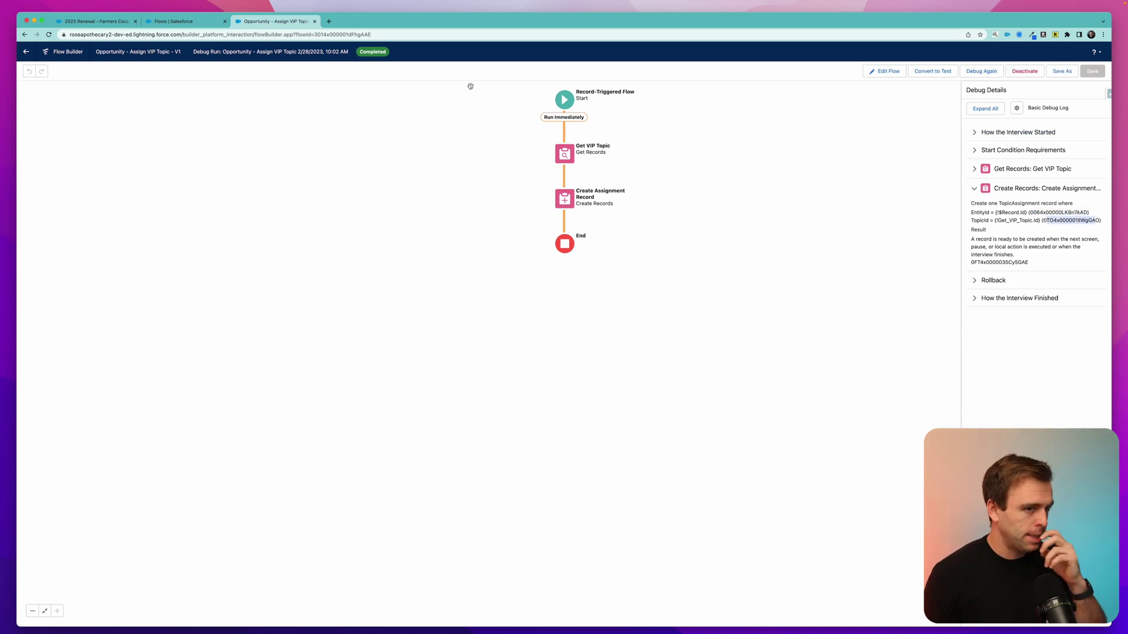
{"action": "key", "text": "ctrl+shift+Tab"}
{"action": "key", "text": "ctrl+shift+Tab"}
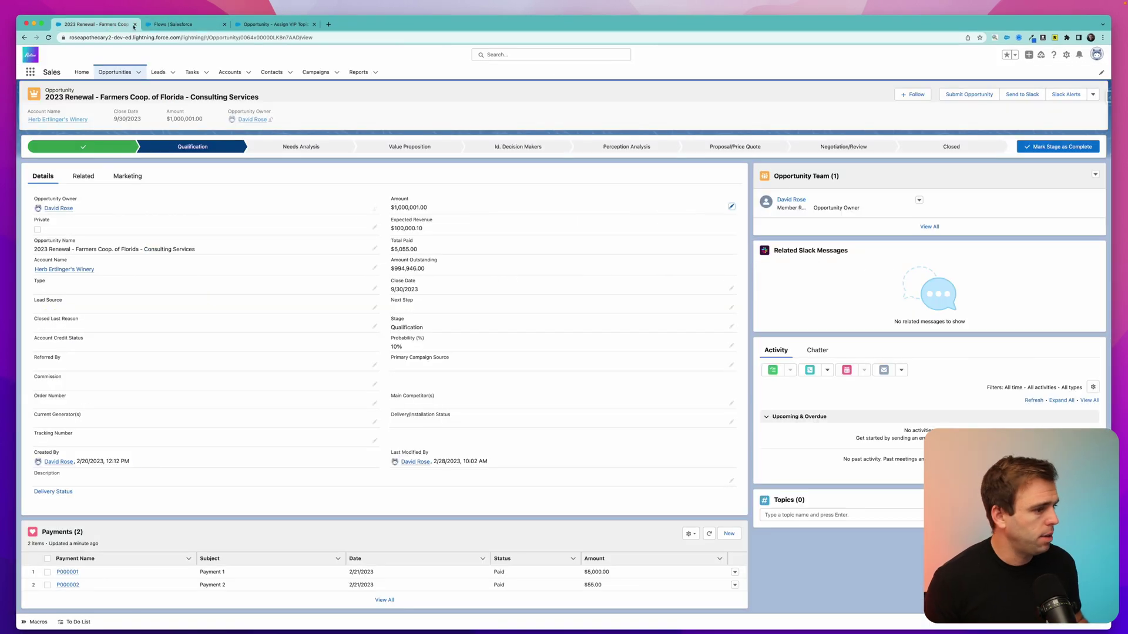
Step: Lower the 2023 Renewal opportunity's Amount to $1.00 and save it
{"action": "double_click", "coordinate": [594, 208]}
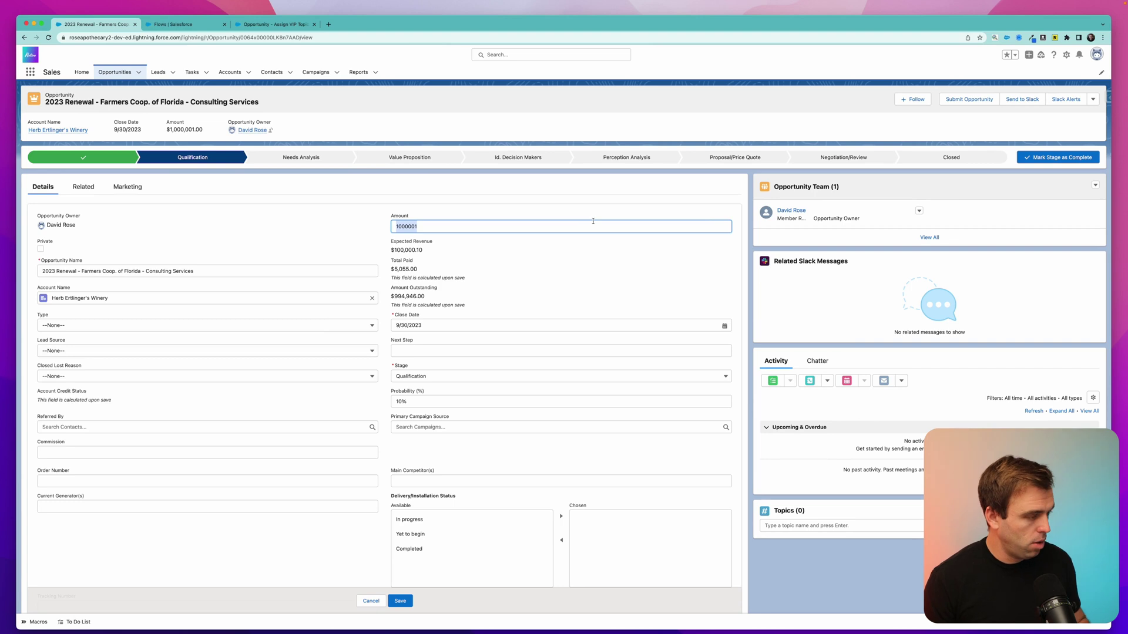
{"action": "type", "text": "1"}
{"action": "left_click", "coordinate": [401, 600]}
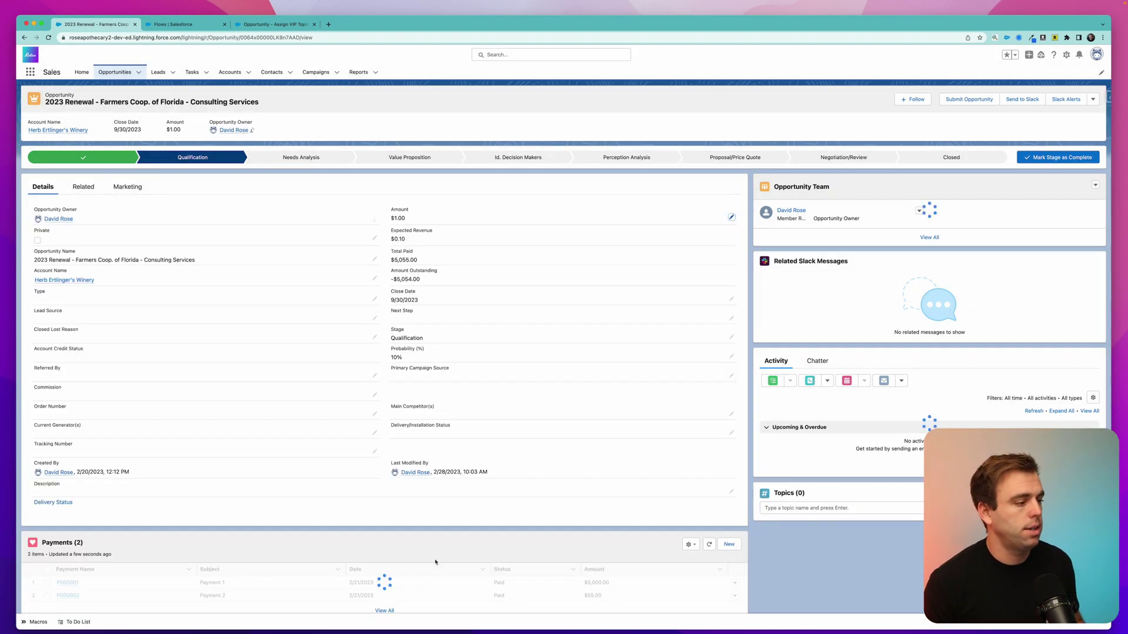
Step: Set the Amount back to $1,000,001.00 and save, triggering the VIP flow
{"action": "double_click", "coordinate": [661, 220]}
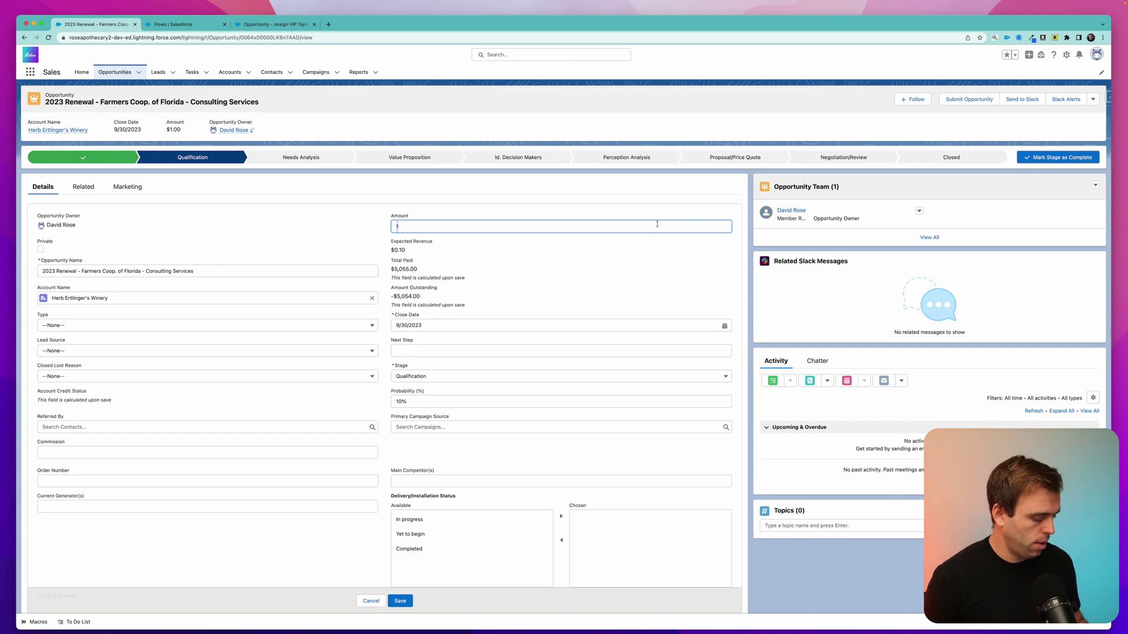
{"action": "type", "text": "000001"}
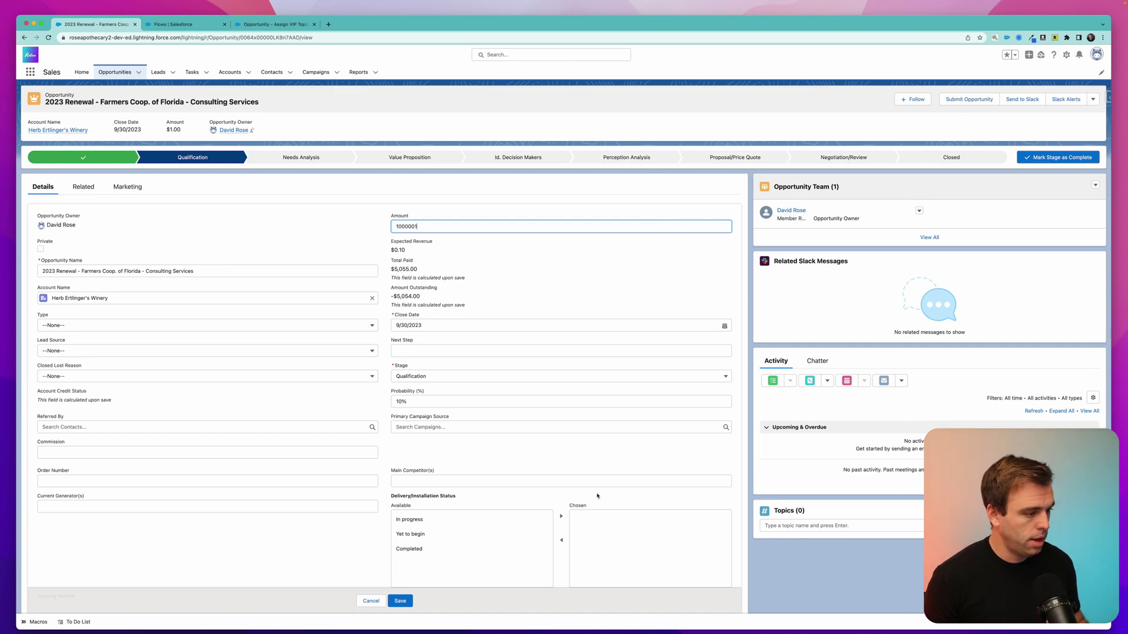
{"action": "left_click", "coordinate": [400, 601]}
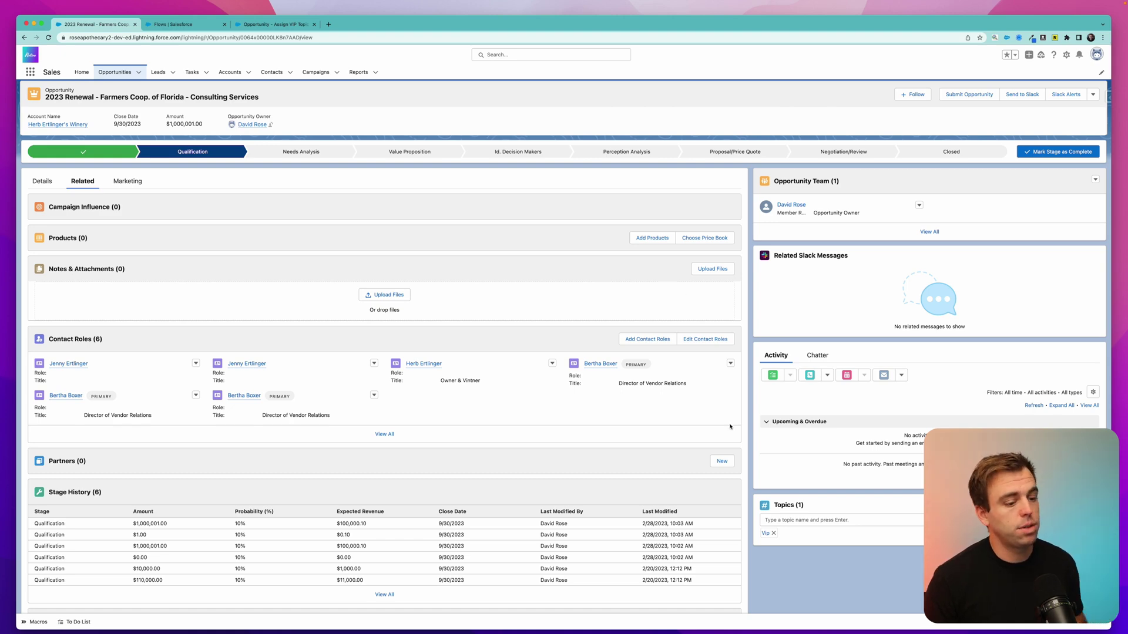
Step: Confirm the Topics card shows Vip and open the Vip topic page
{"action": "scroll", "coordinate": [778, 538], "scroll_direction": "up", "scroll_amount": 5}
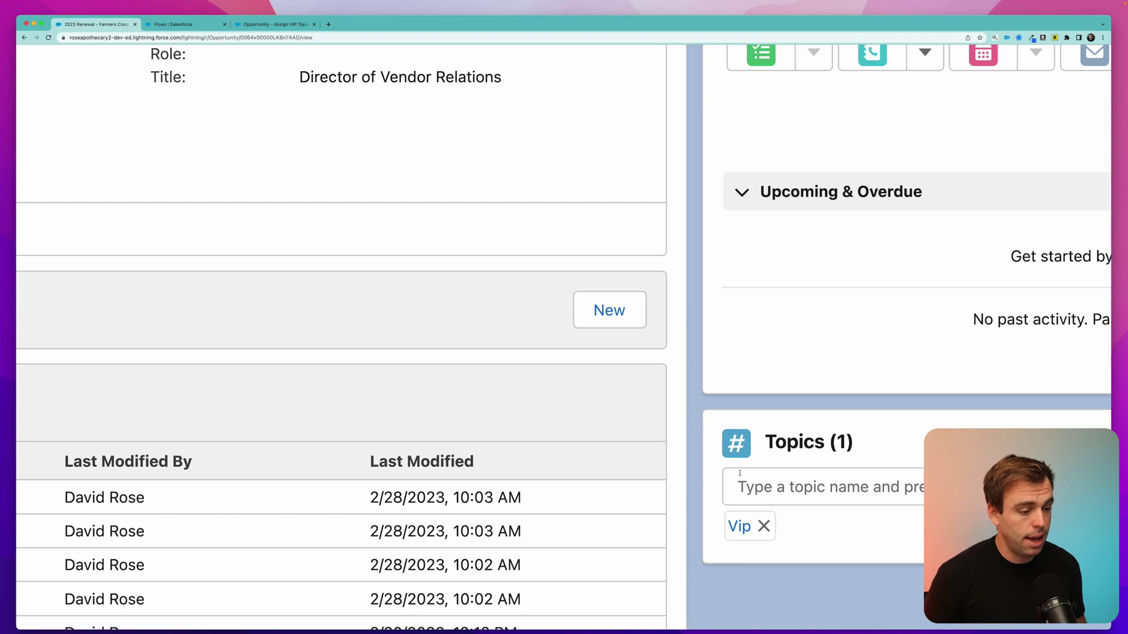
{"action": "scroll", "coordinate": [843, 550], "scroll_direction": "down", "scroll_amount": 5}
{"action": "scroll", "coordinate": [731, 480], "scroll_direction": "down", "scroll_amount": 2}
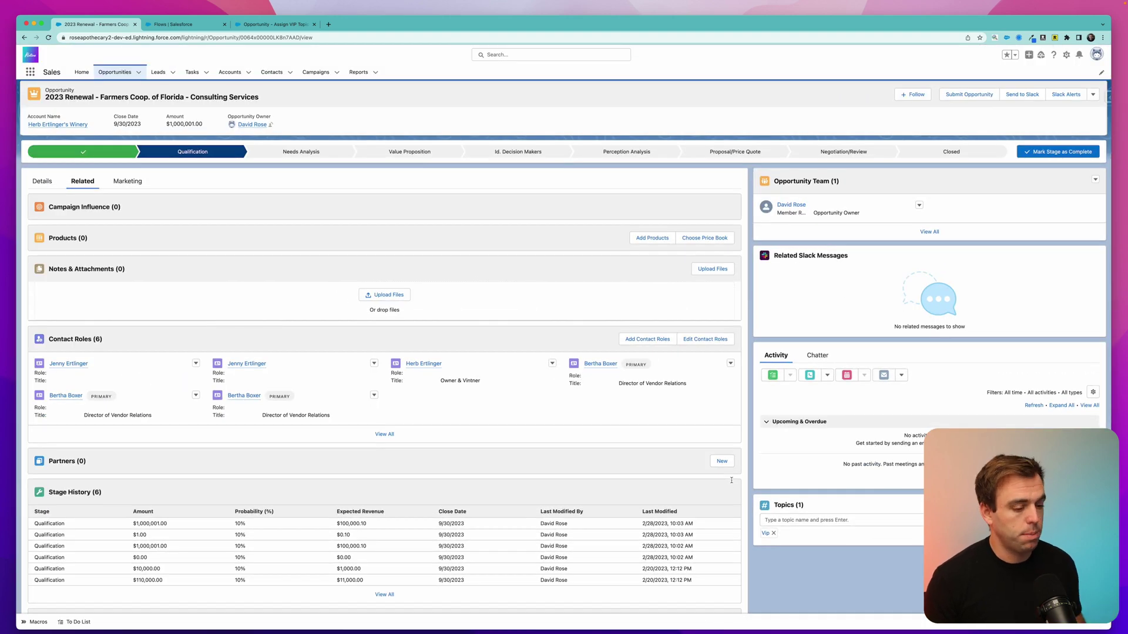
{"action": "left_click", "coordinate": [764, 533]}
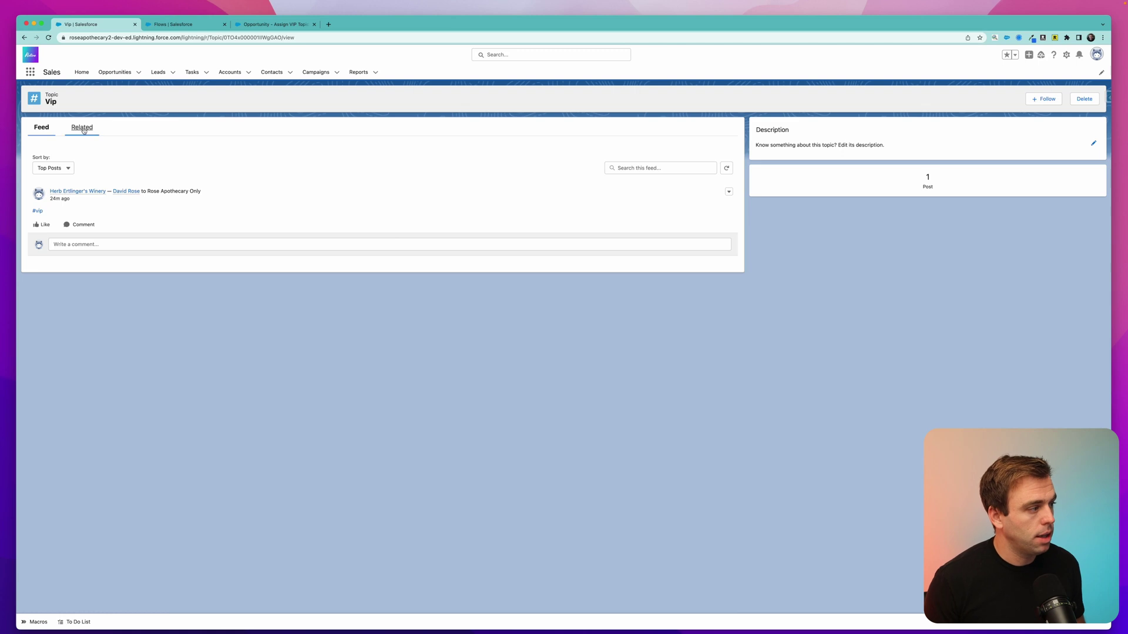
Step: Show the Vip topic's related records, including the 2023 Renewal opportunity
{"action": "left_click", "coordinate": [83, 128]}
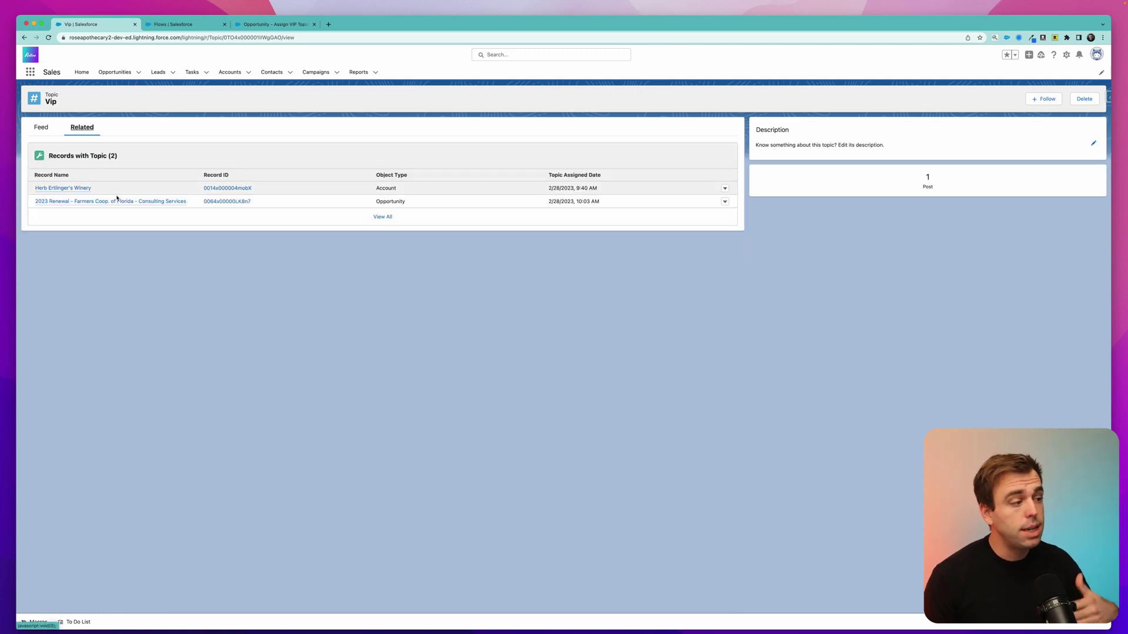
{"action": "mouse_move", "coordinate": [117, 201]}
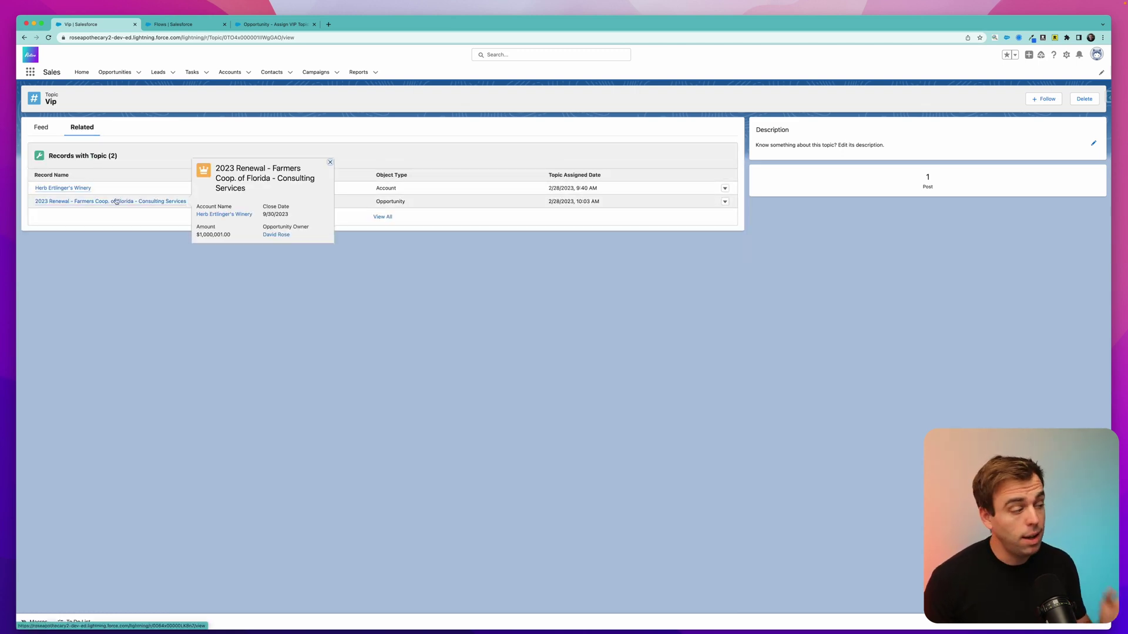